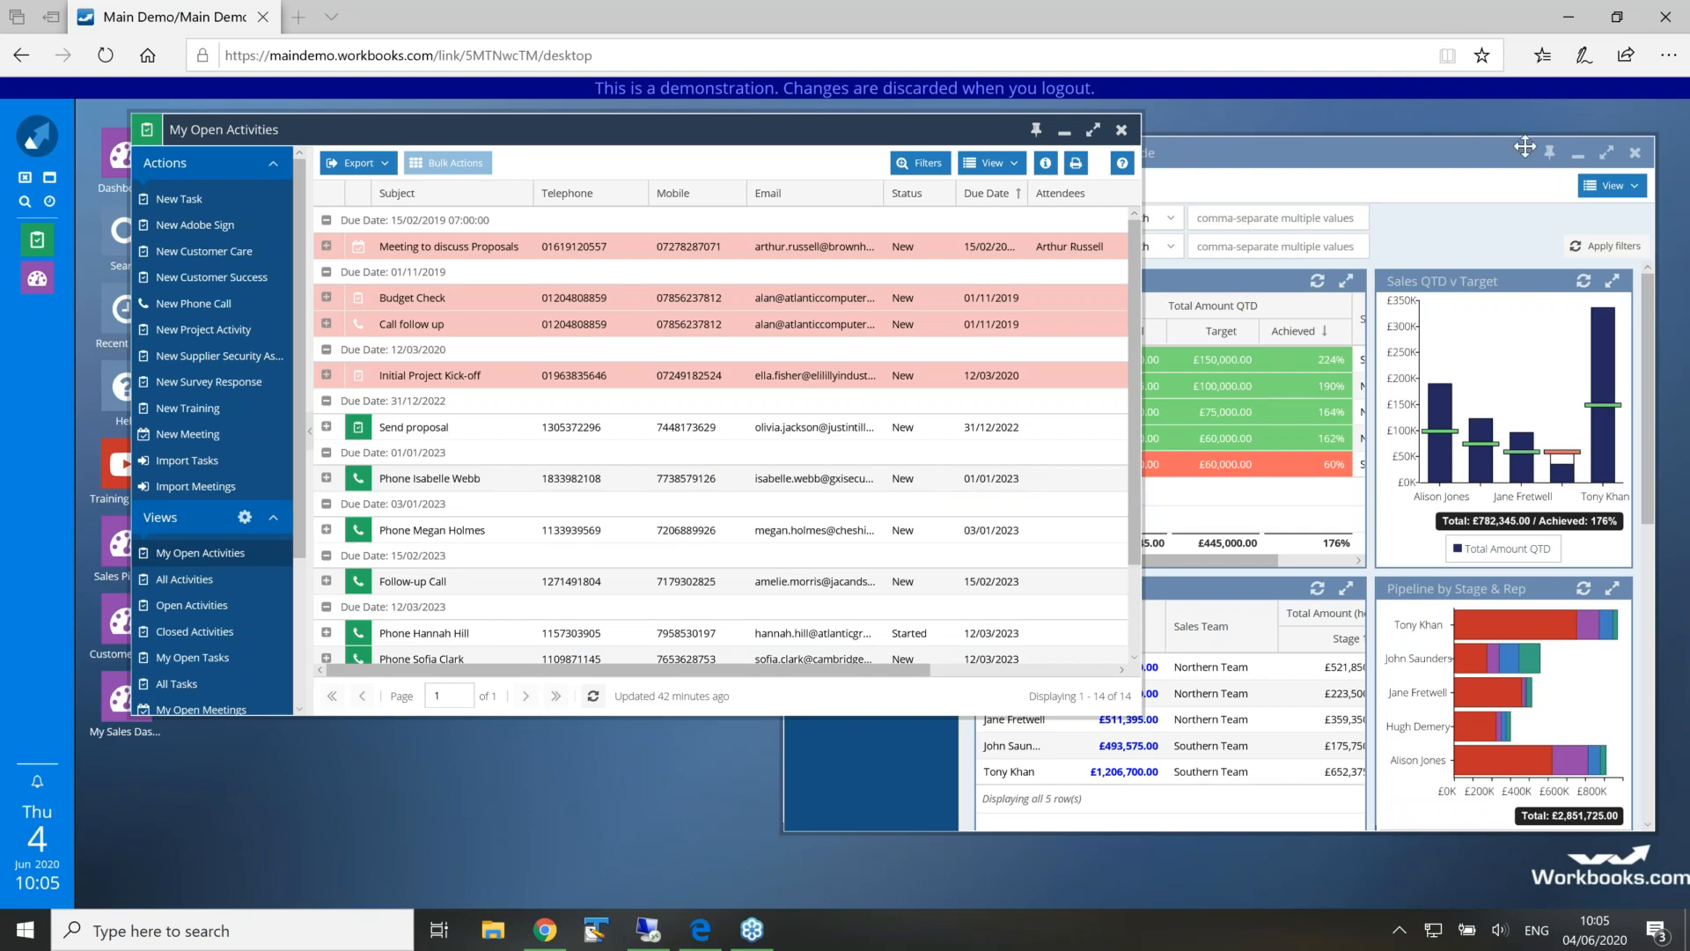
Minimise the dashboard window, then move the My Open Activities window and make it taller
click(1578, 162)
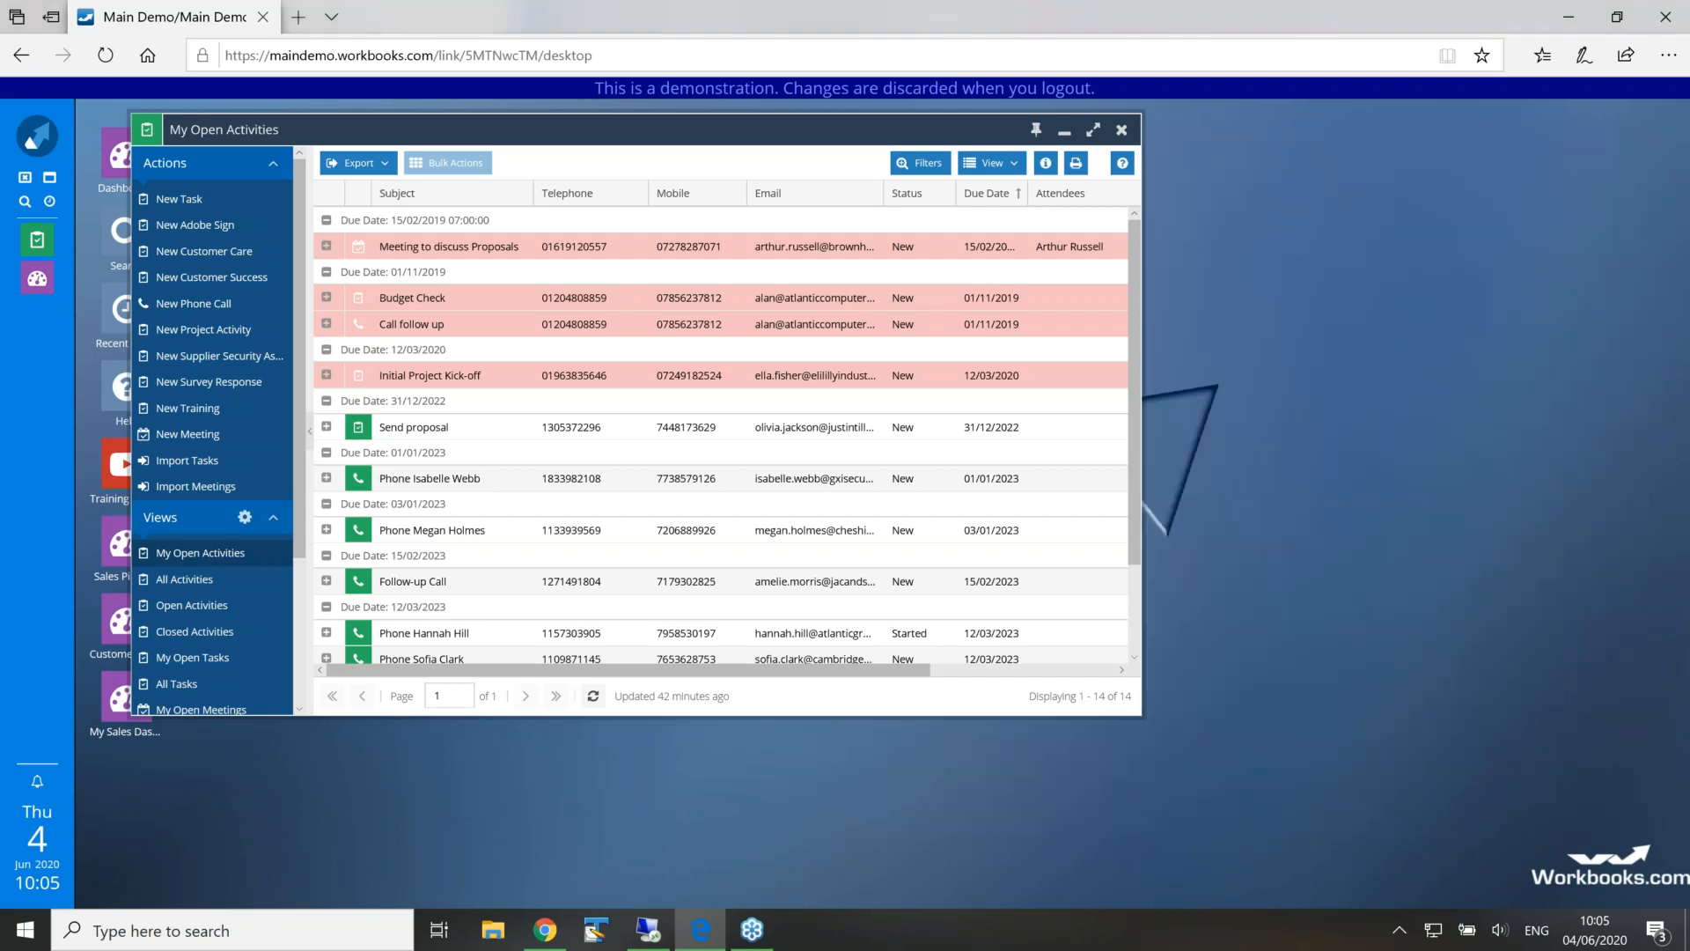
drag(665, 130, 887, 151)
drag(886, 738, 889, 842)
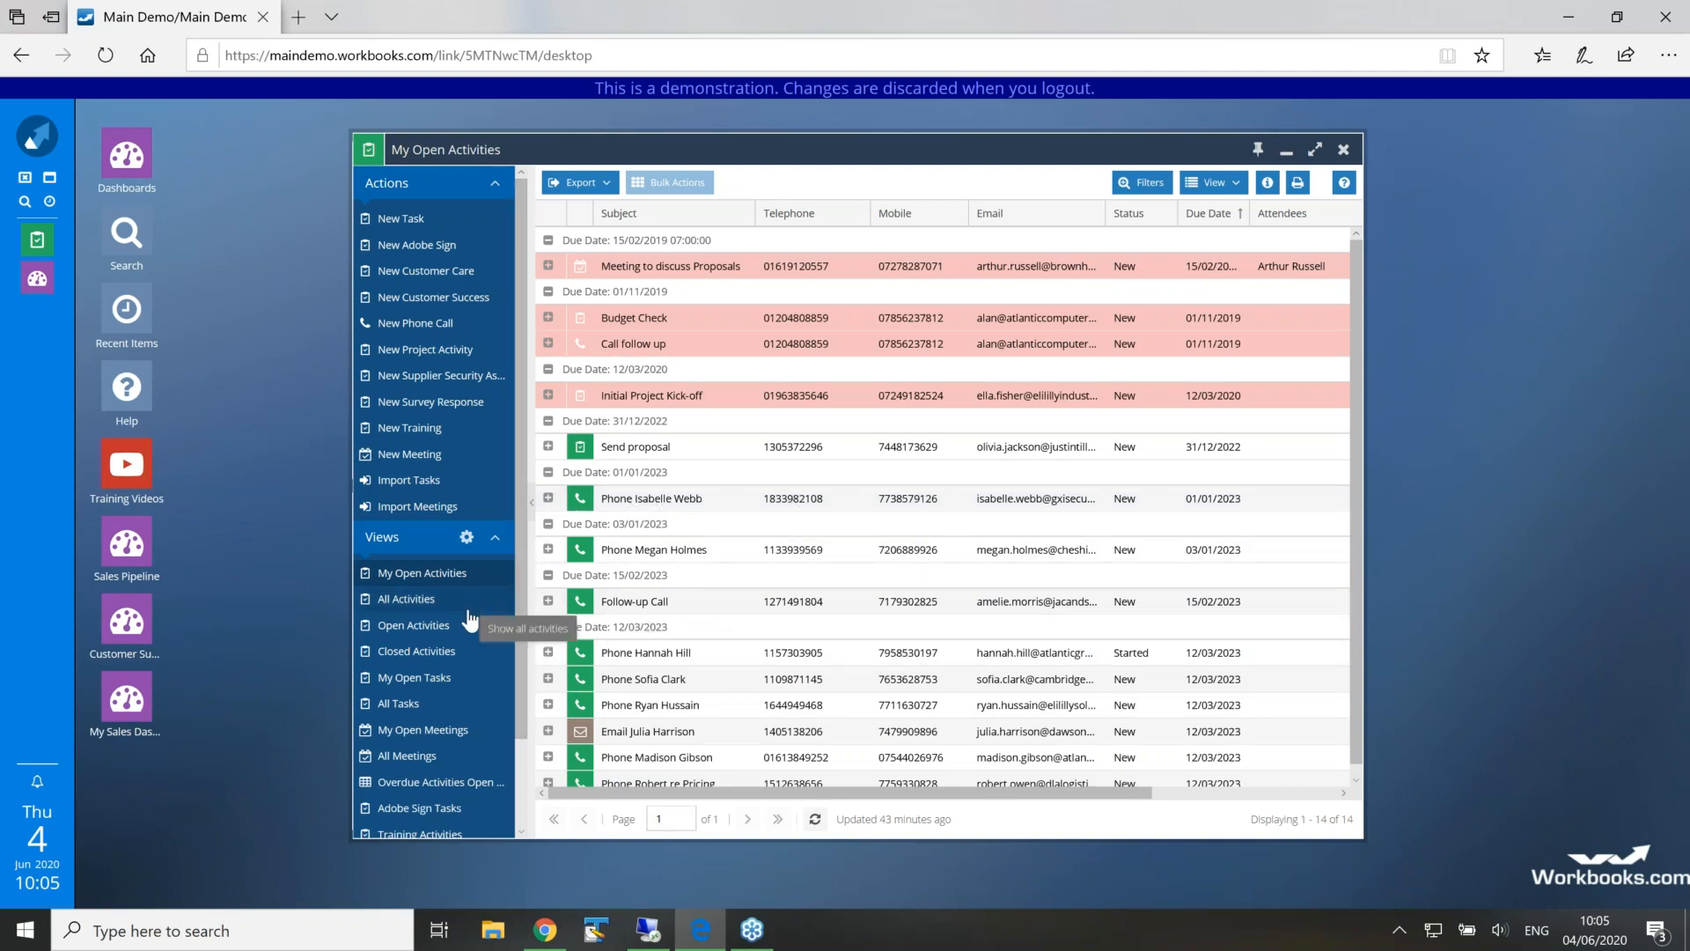
Show the All Tasks view and filter it to tasks whose Assigned to starts with the current assignee's first name
click(400, 707)
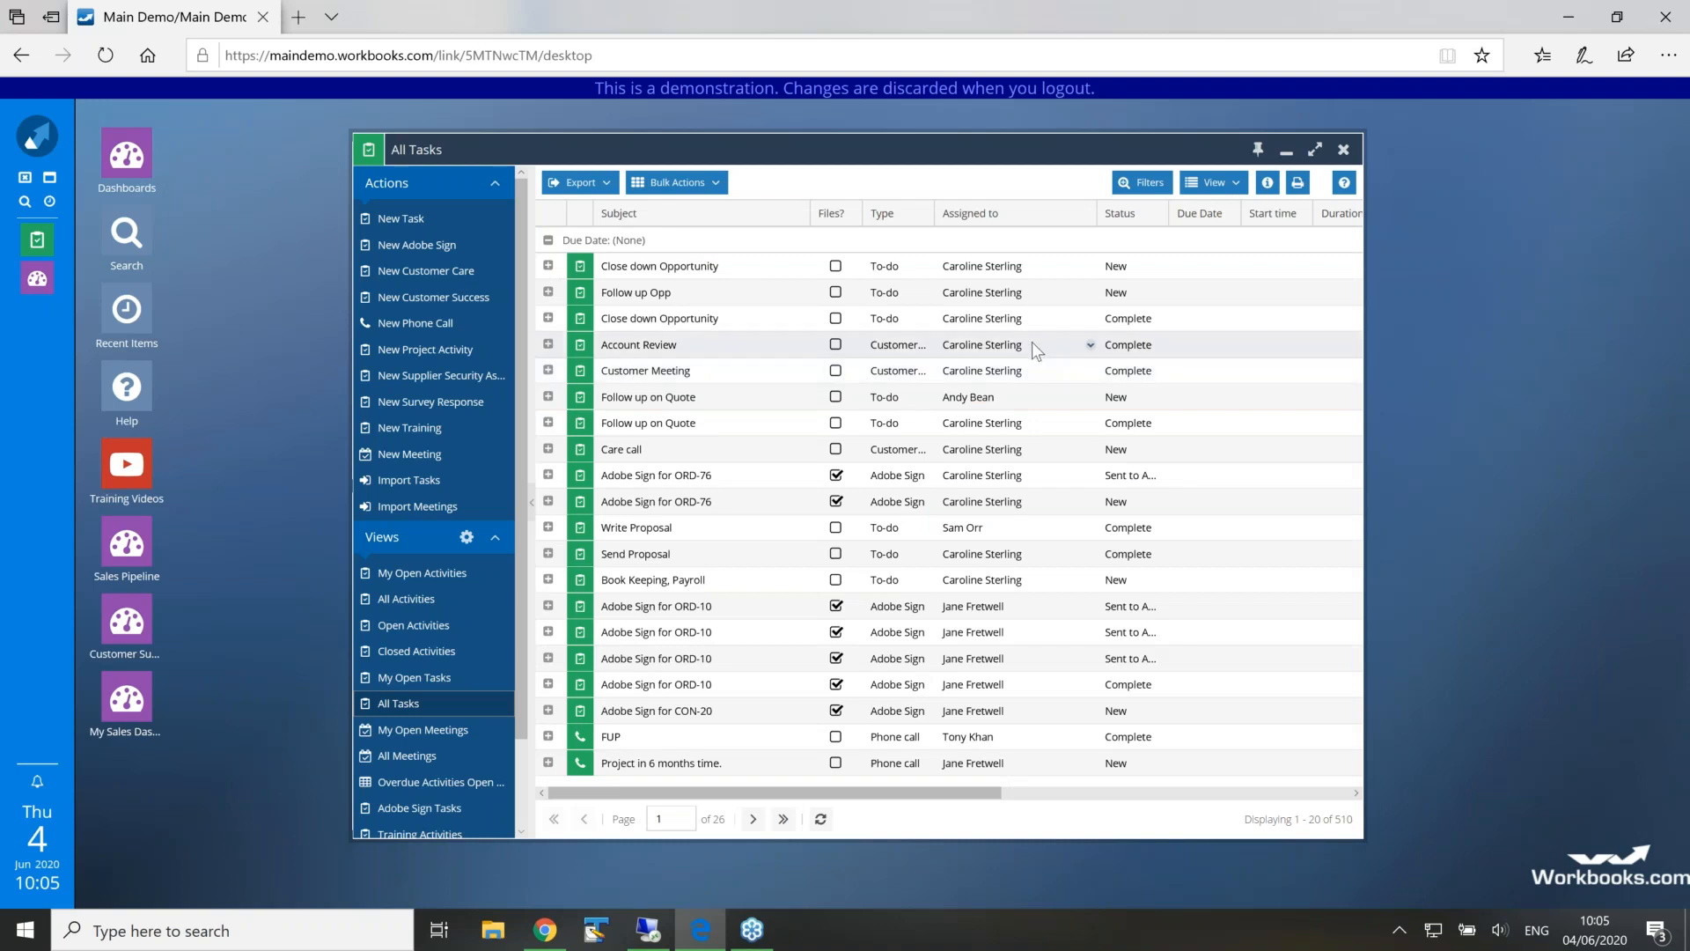
click(1087, 216)
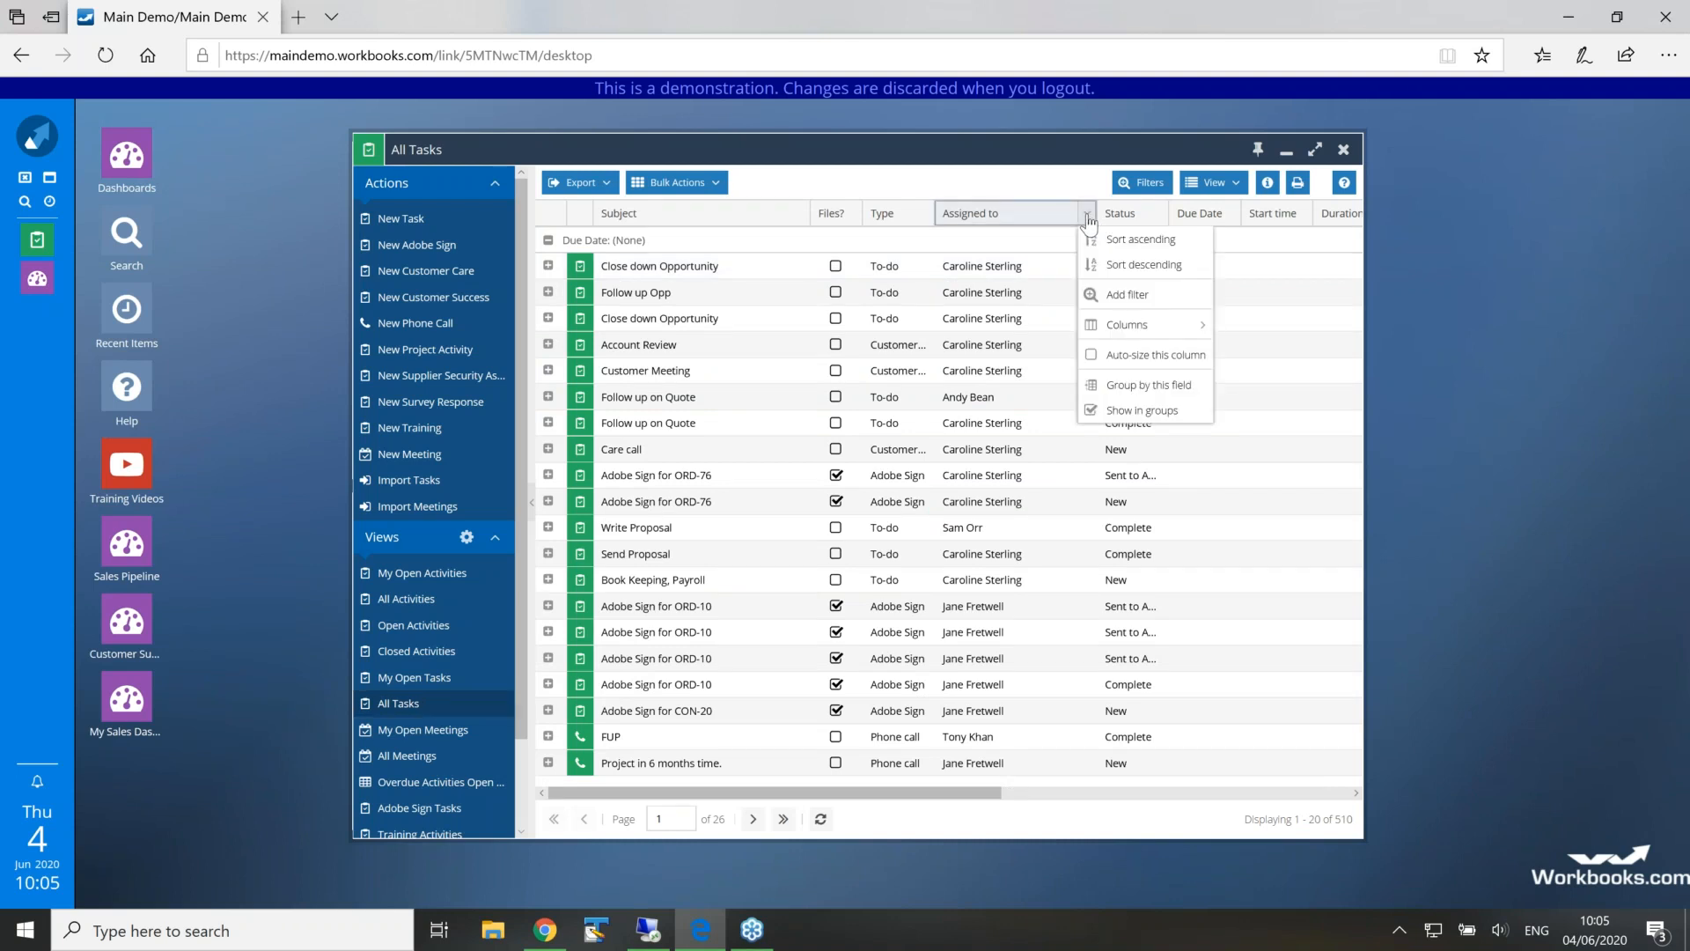
click(1121, 297)
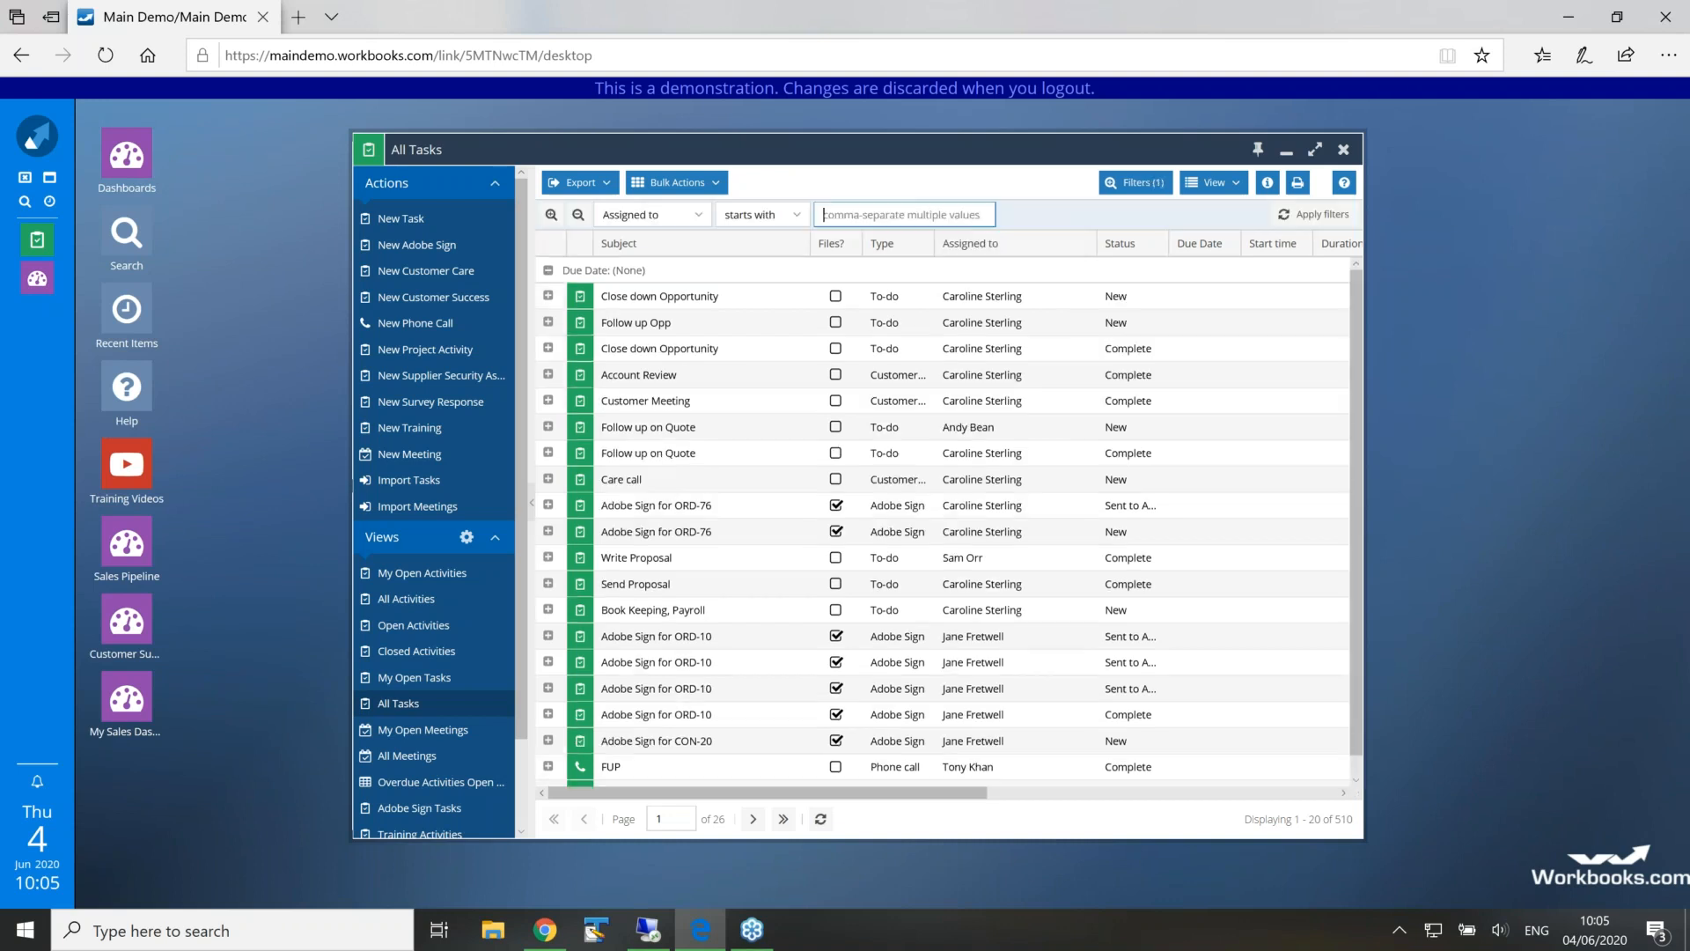
text(andy)
key(Return)
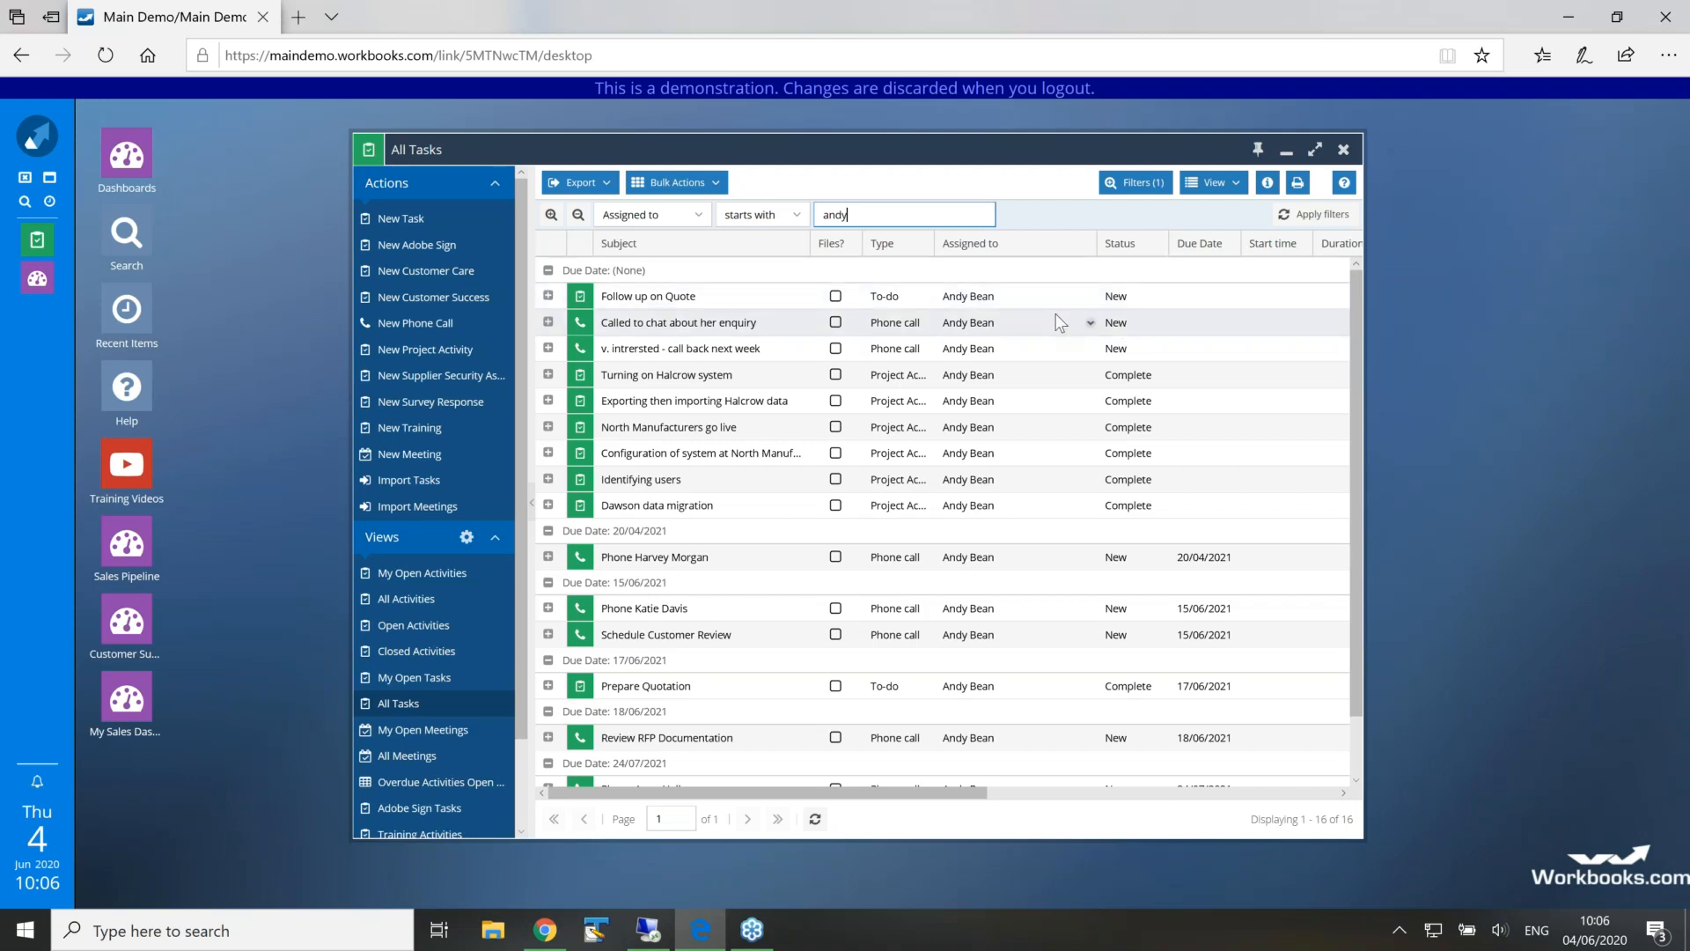
Add a second filter to the task list so that Status starts with "new"
click(1159, 247)
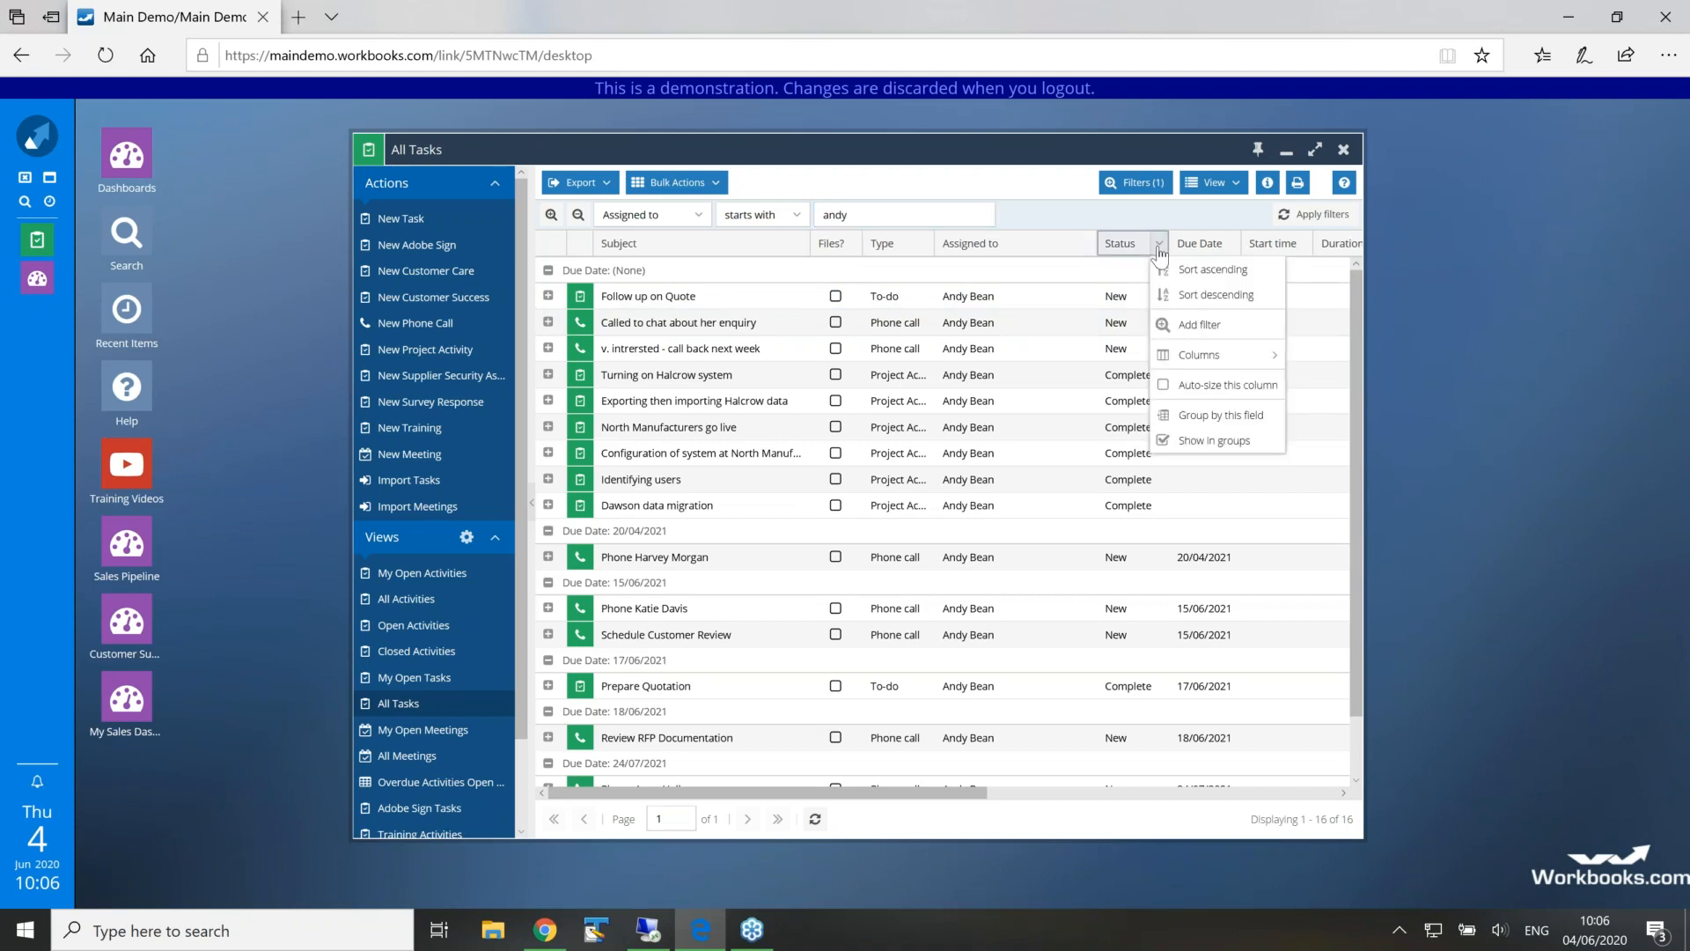
click(1197, 325)
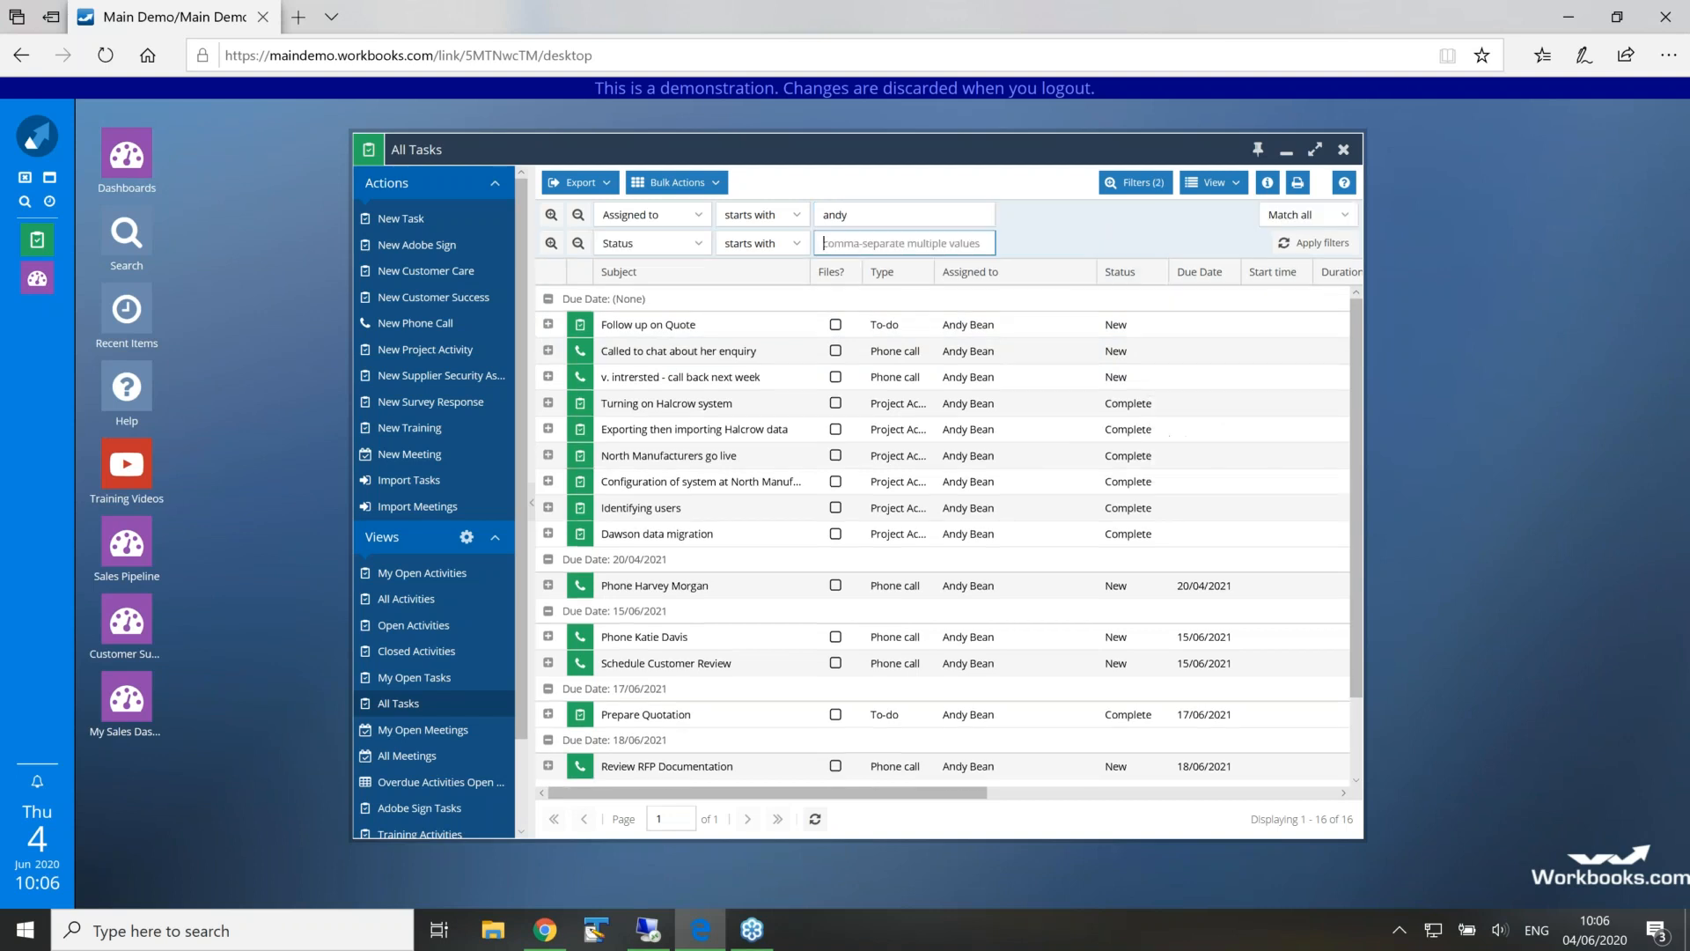
text(new)
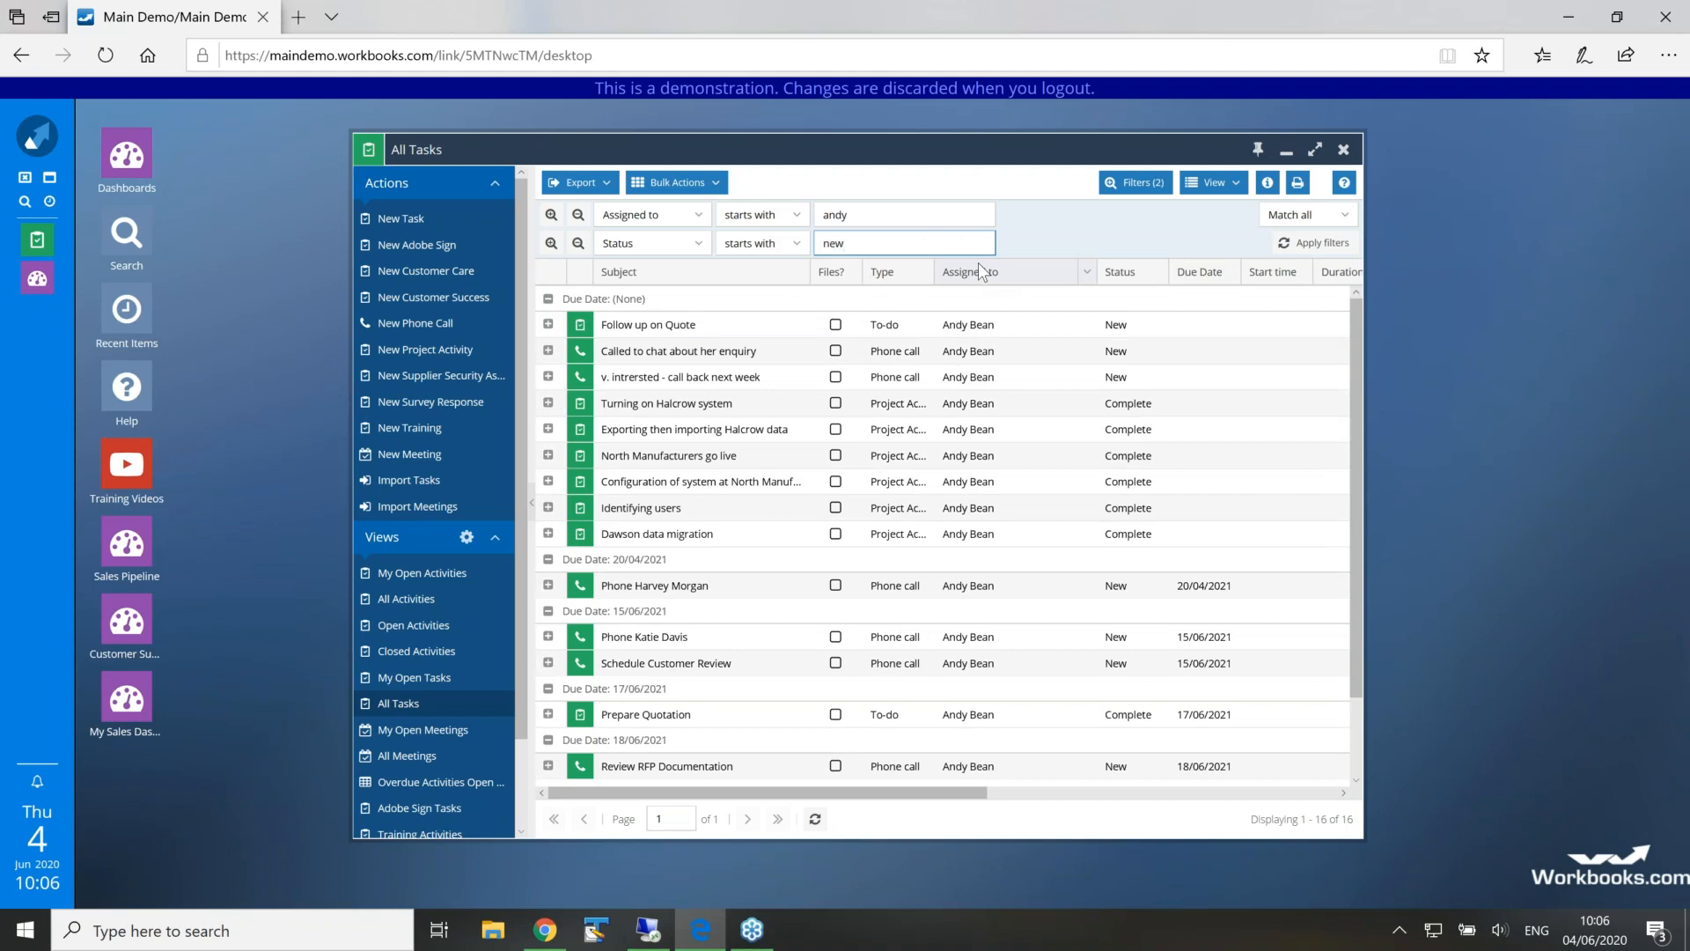
key(Return)
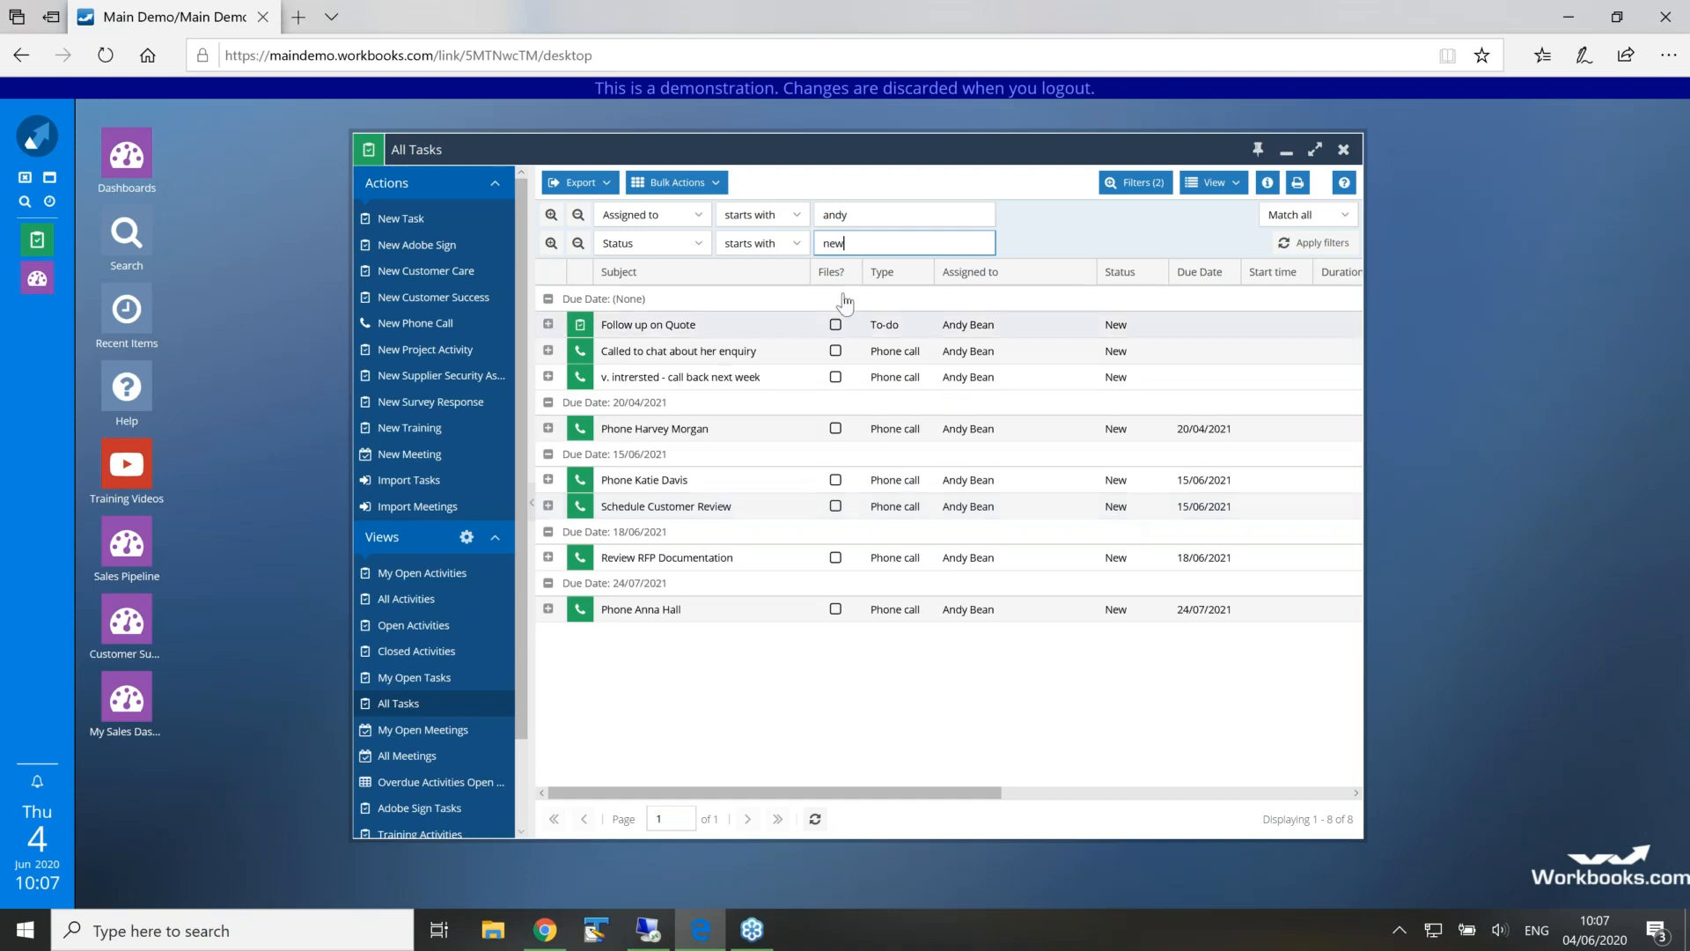
Start a bulk reassignment of the filtered tasks and choose a colleague's name as the new assignee
click(715, 184)
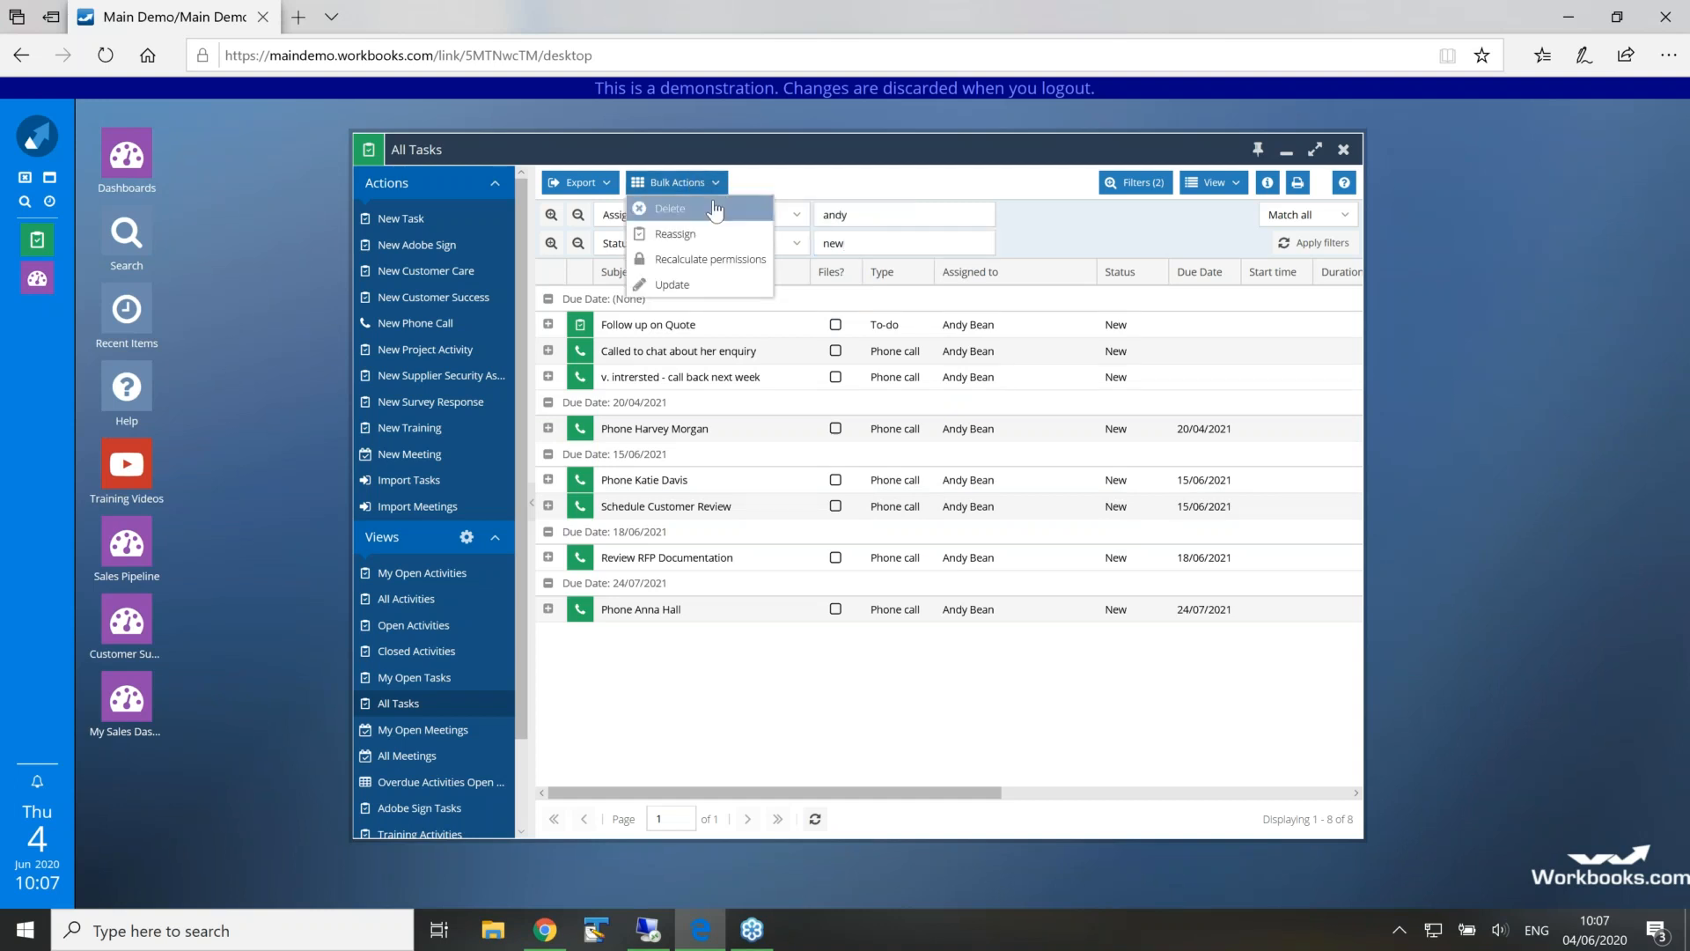
click(676, 238)
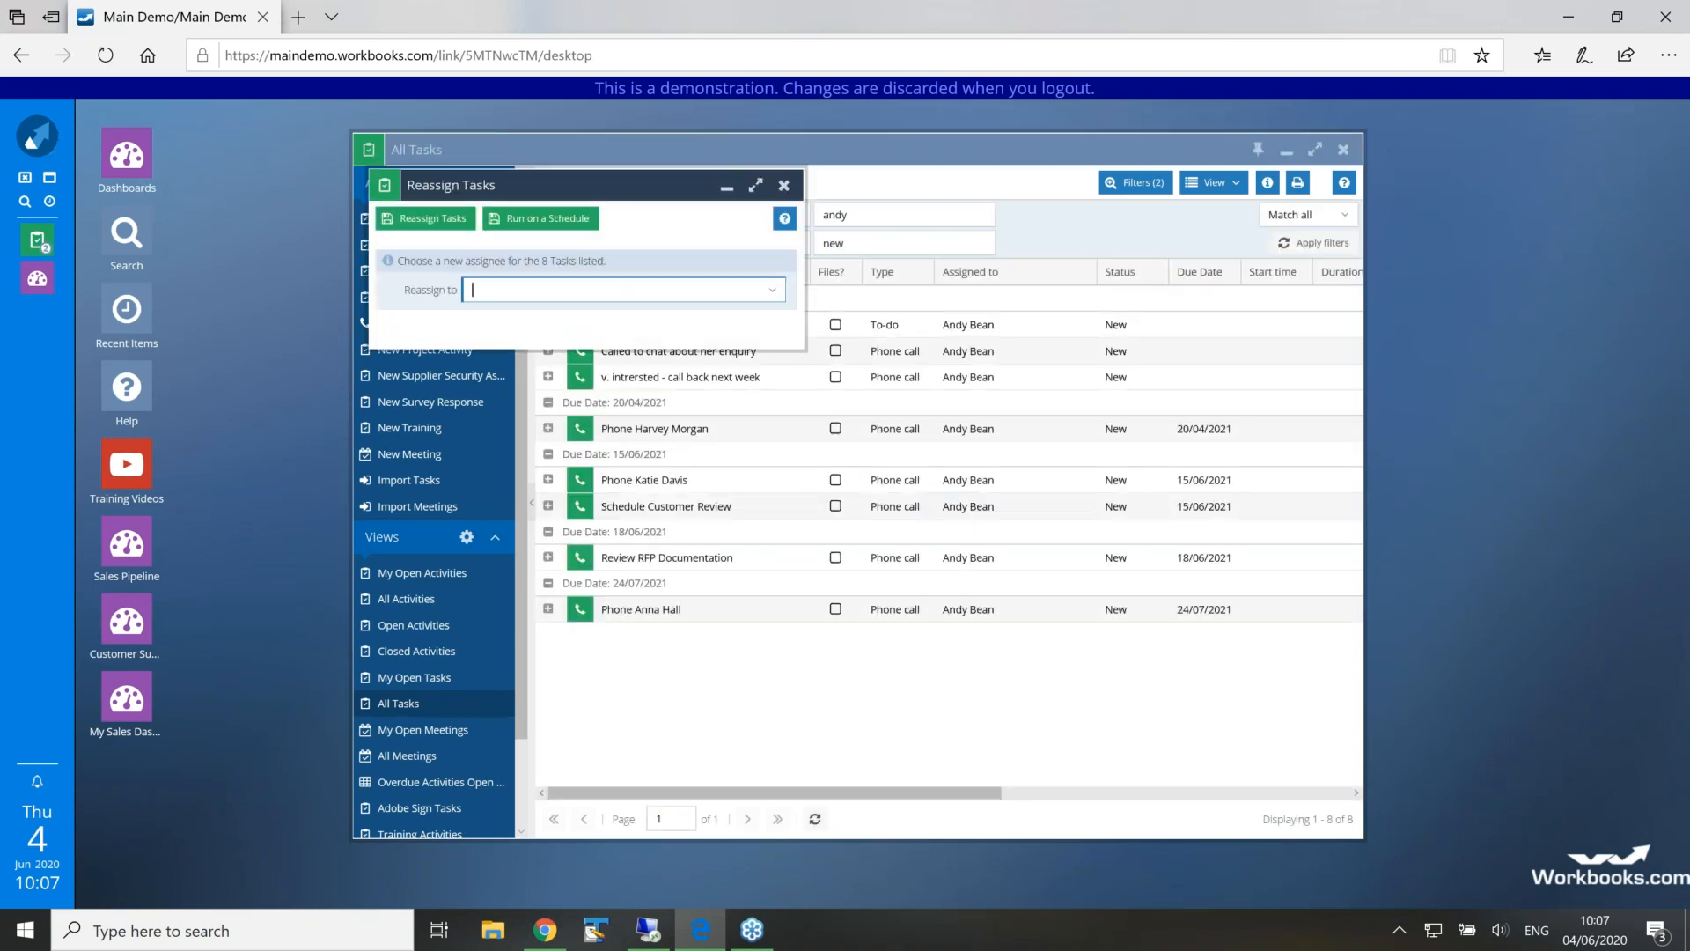
click(773, 294)
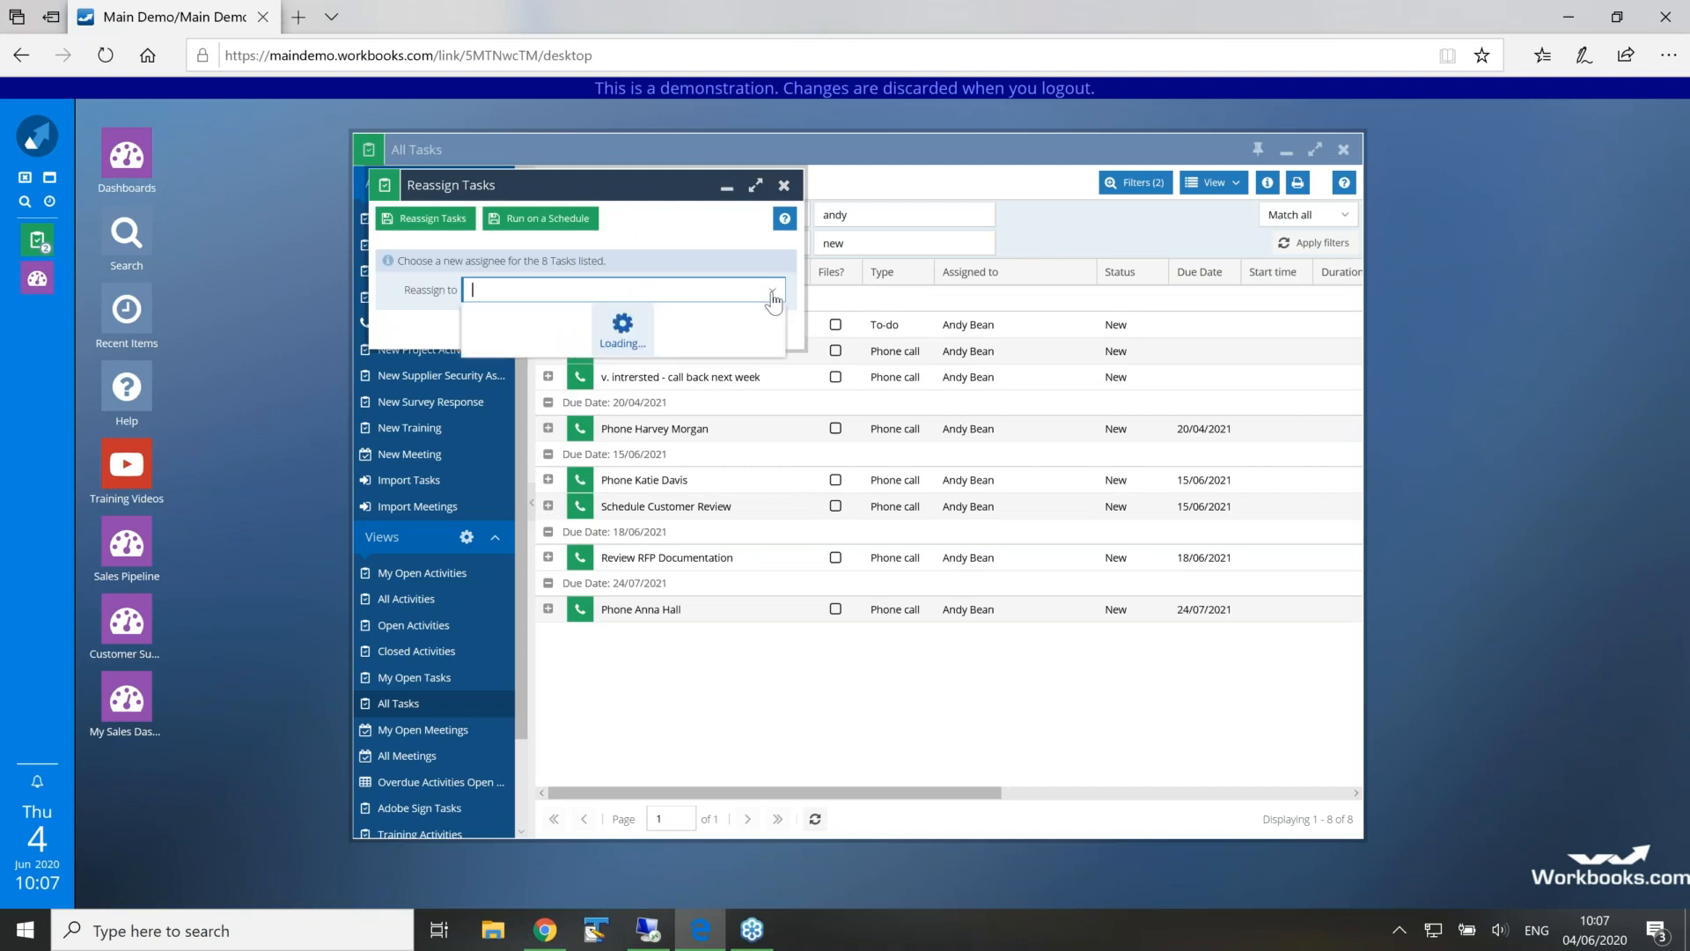
drag(779, 331, 778, 424)
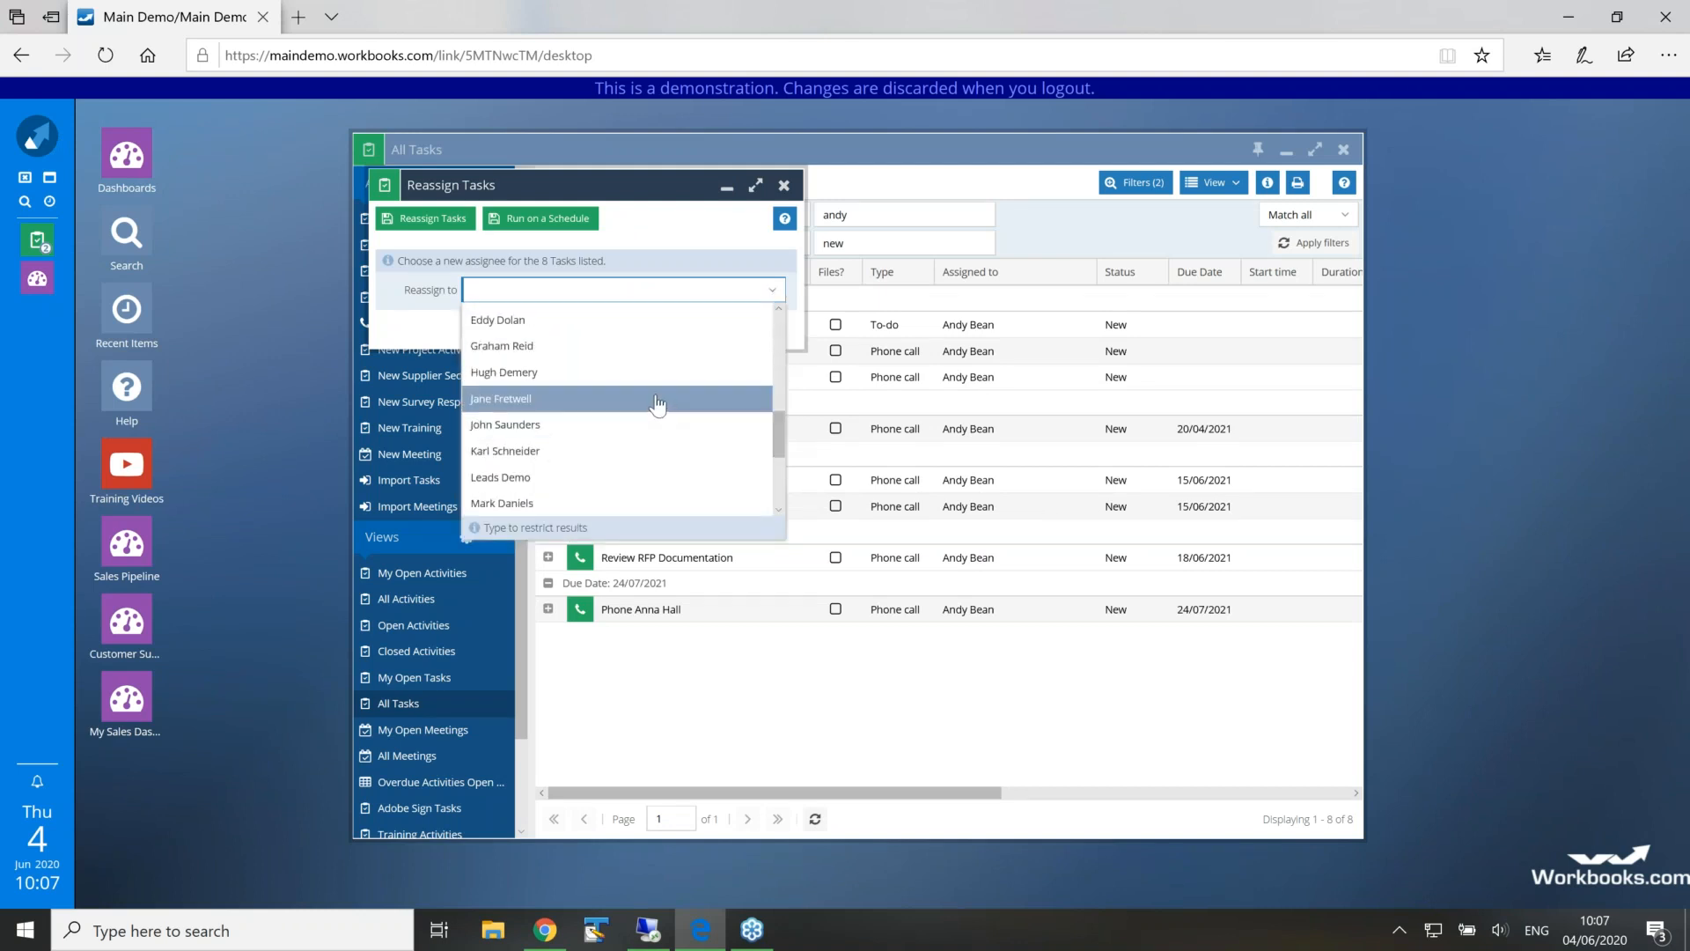
click(658, 403)
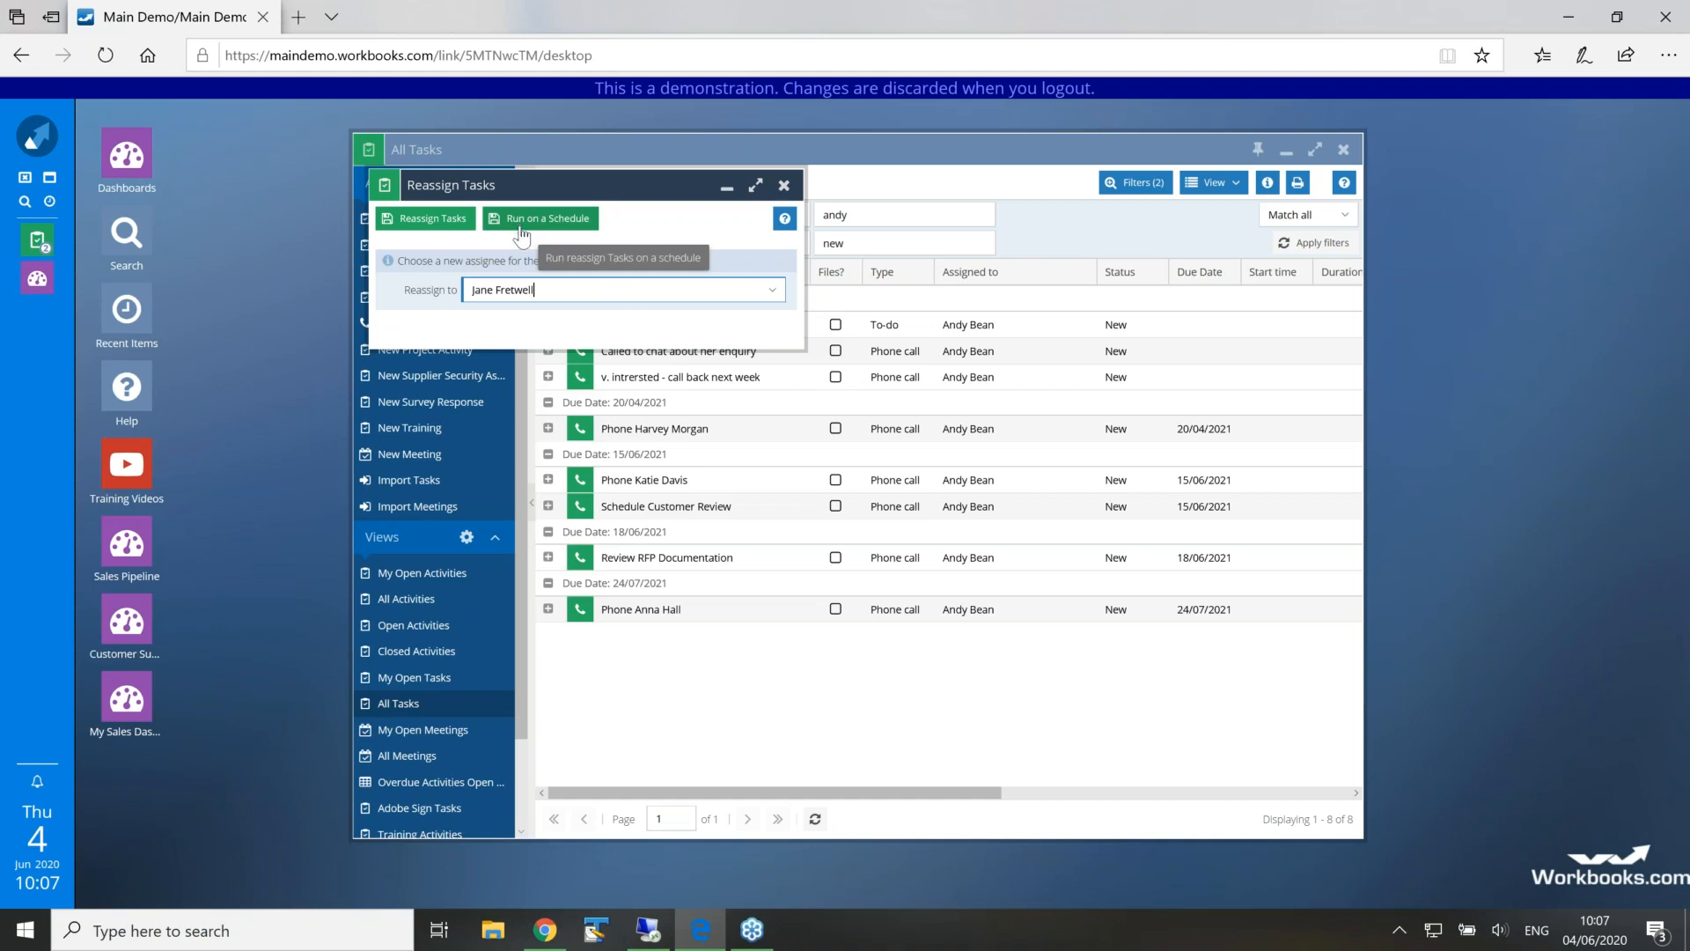
Run the task reassignment immediately rather than on a schedule, and refresh the filtered task list
click(446, 225)
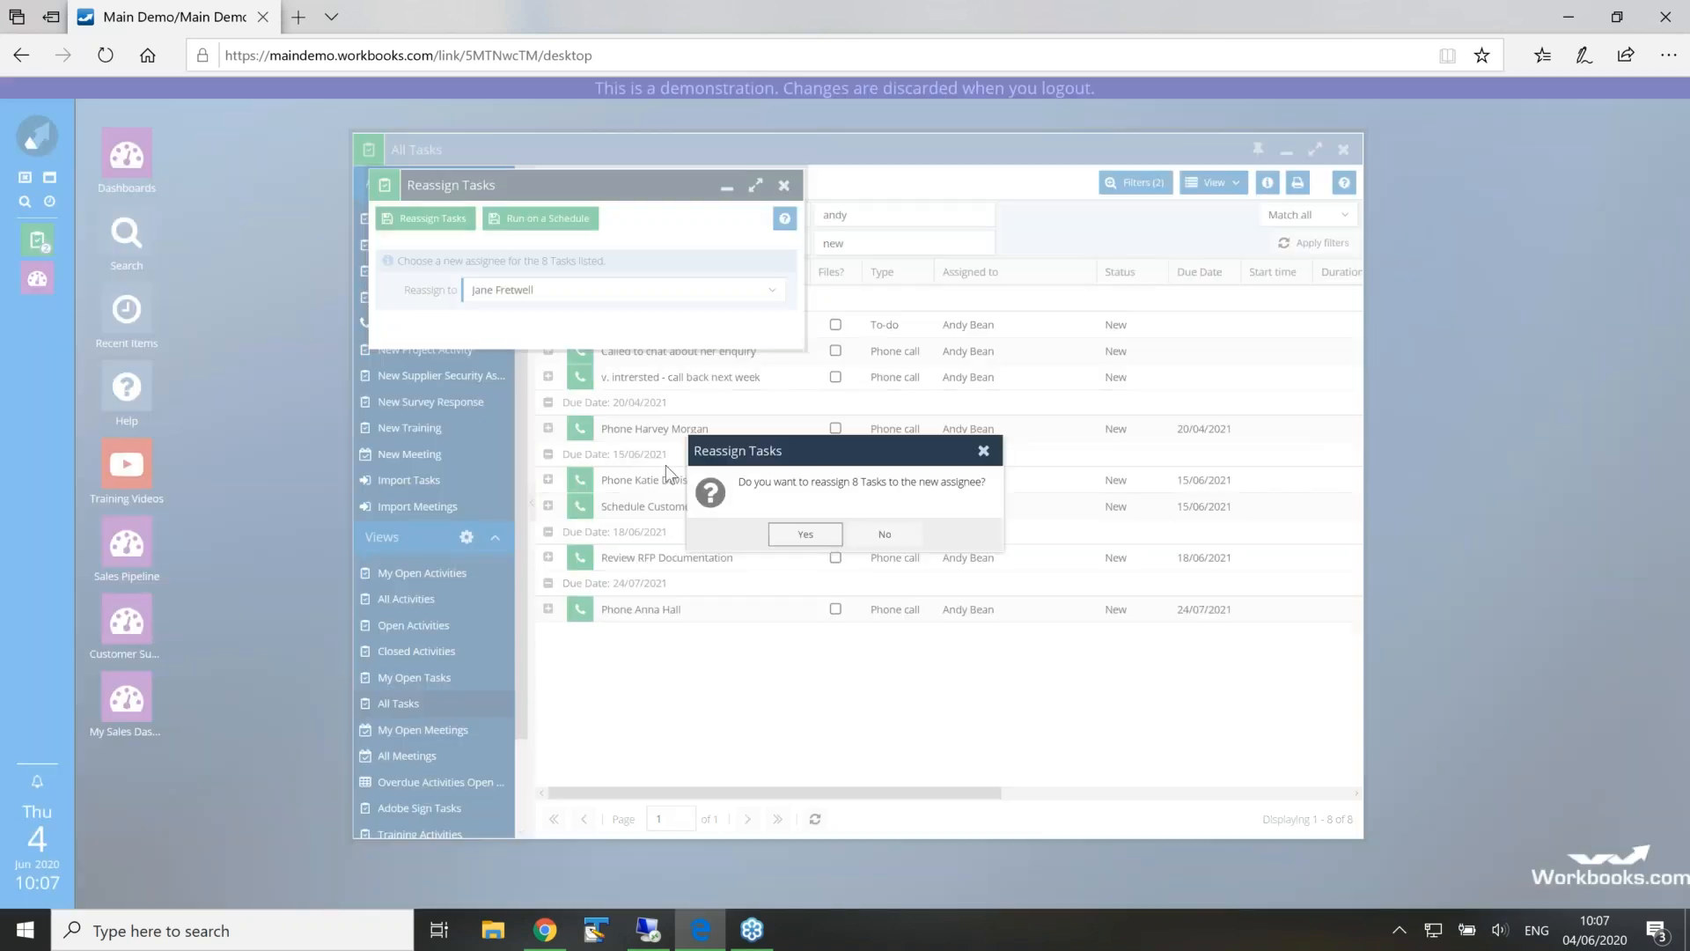
click(817, 544)
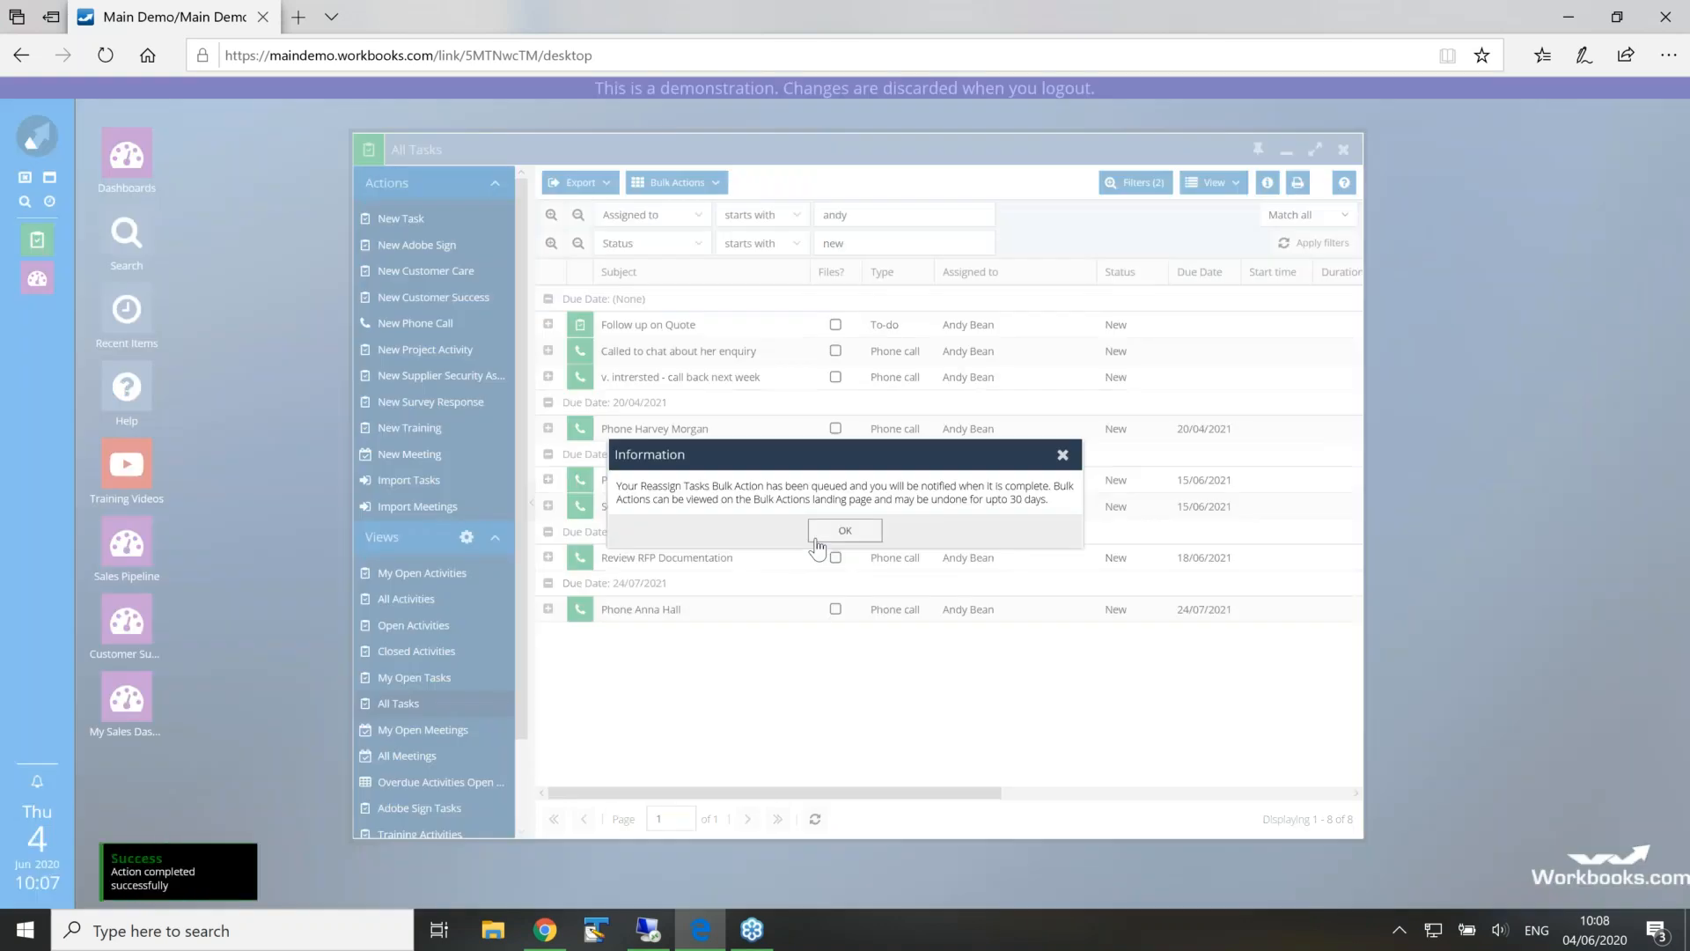
click(825, 533)
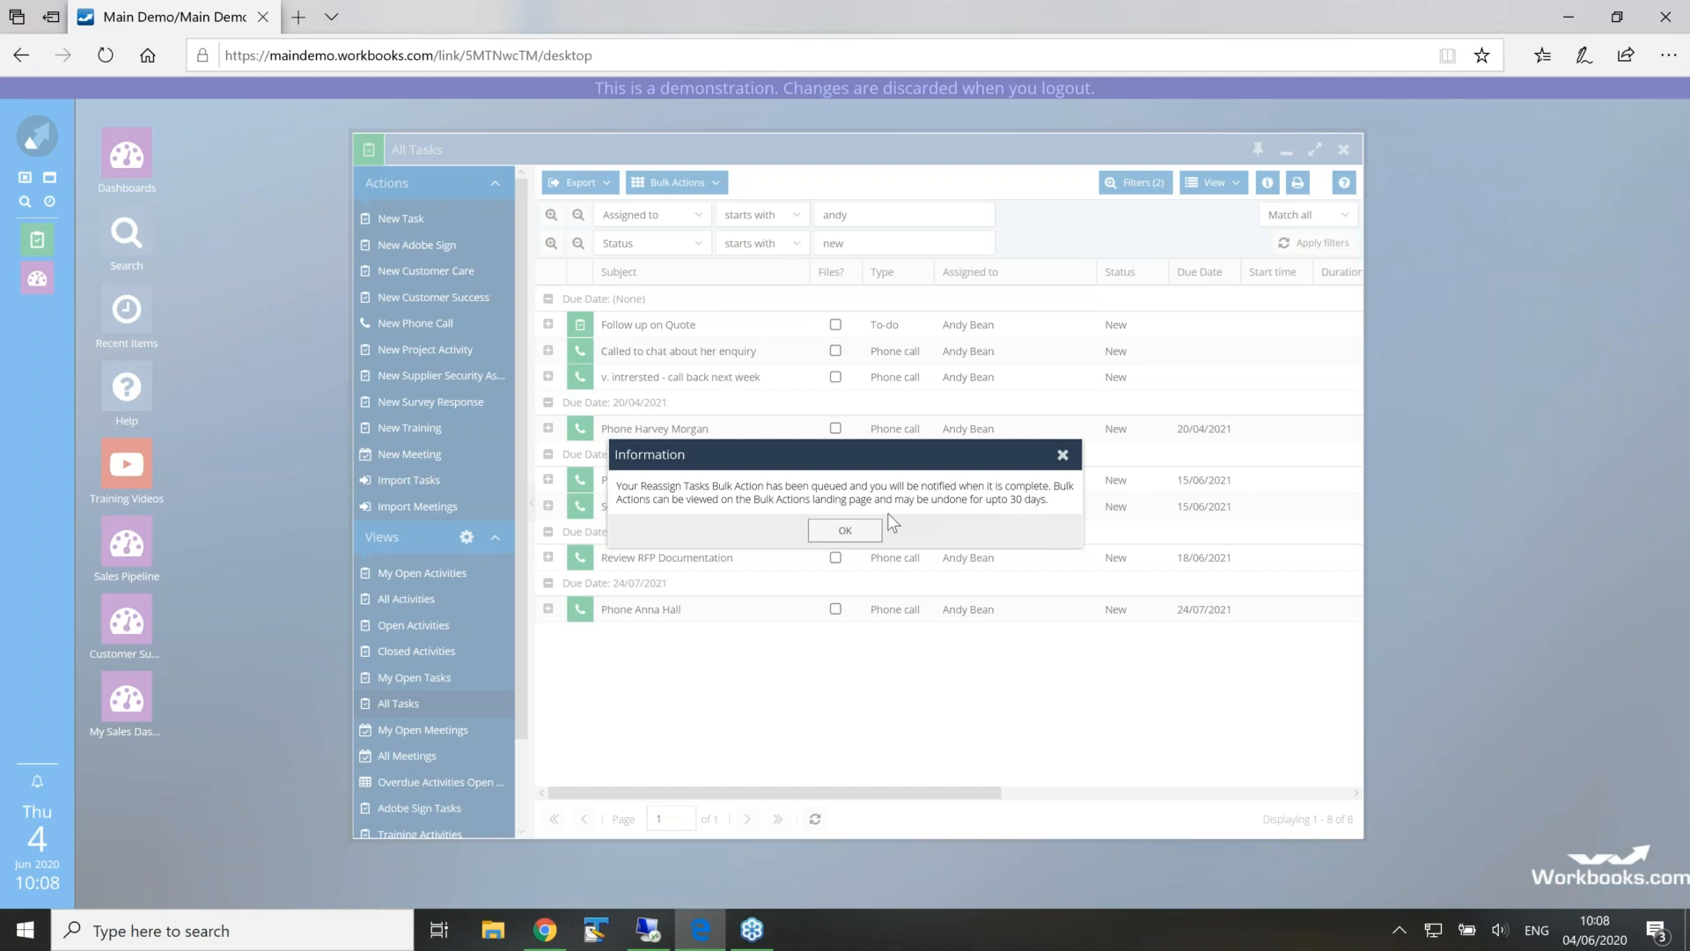
click(847, 533)
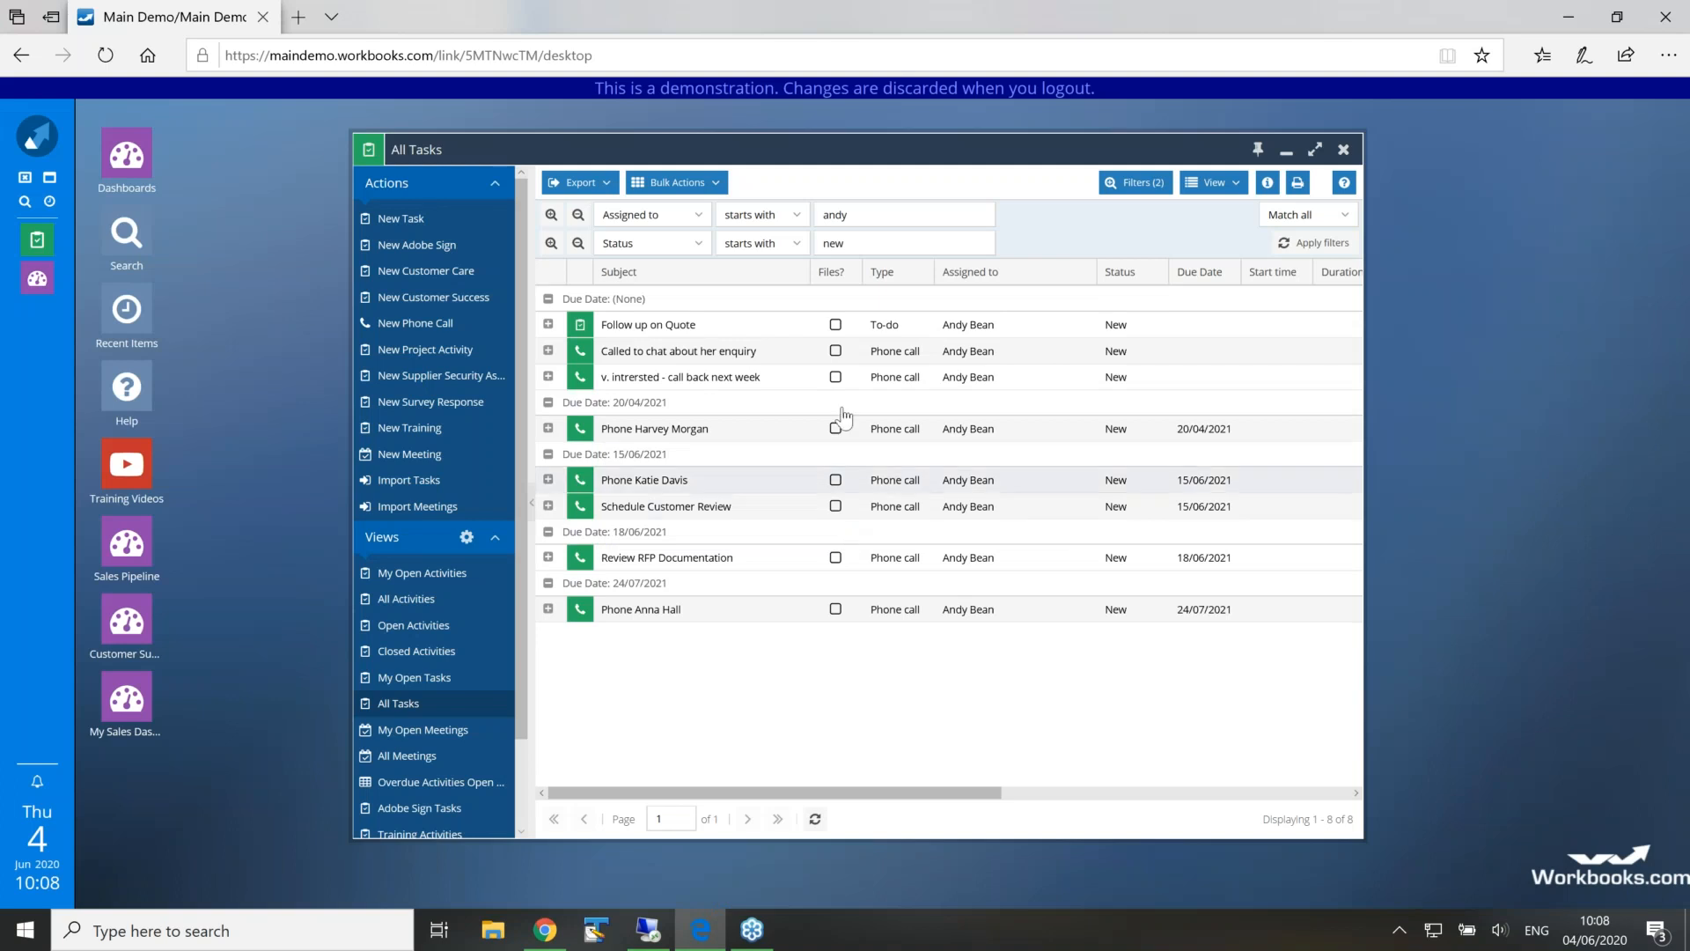
click(816, 828)
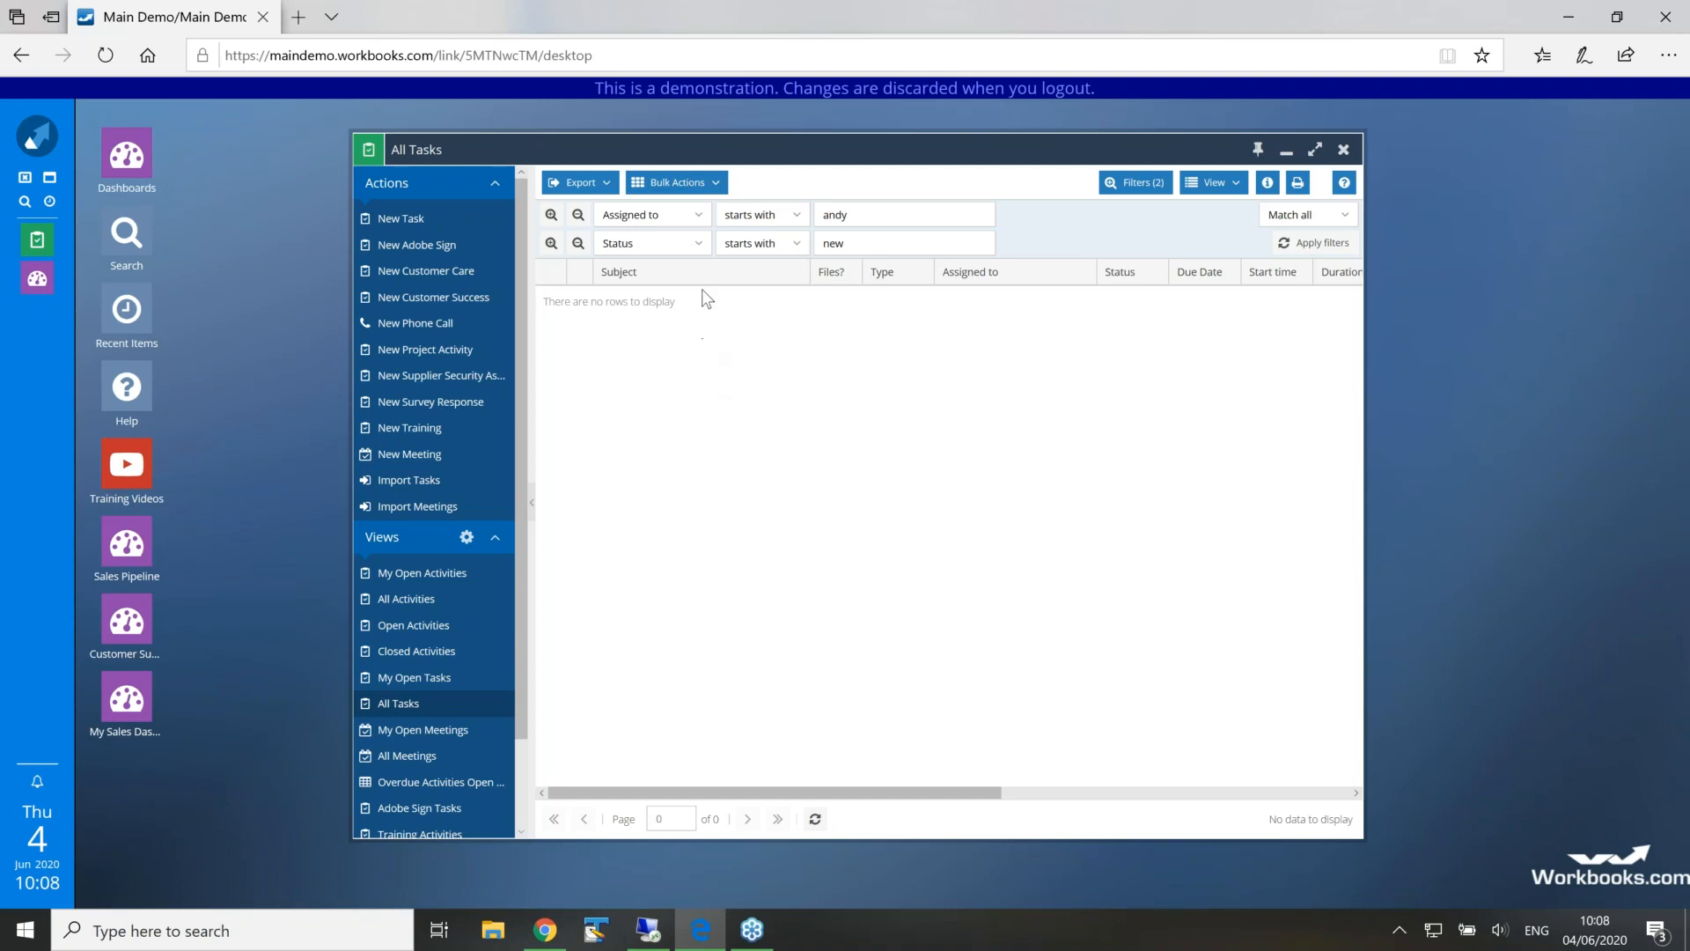
Close the All Tasks window
click(714, 185)
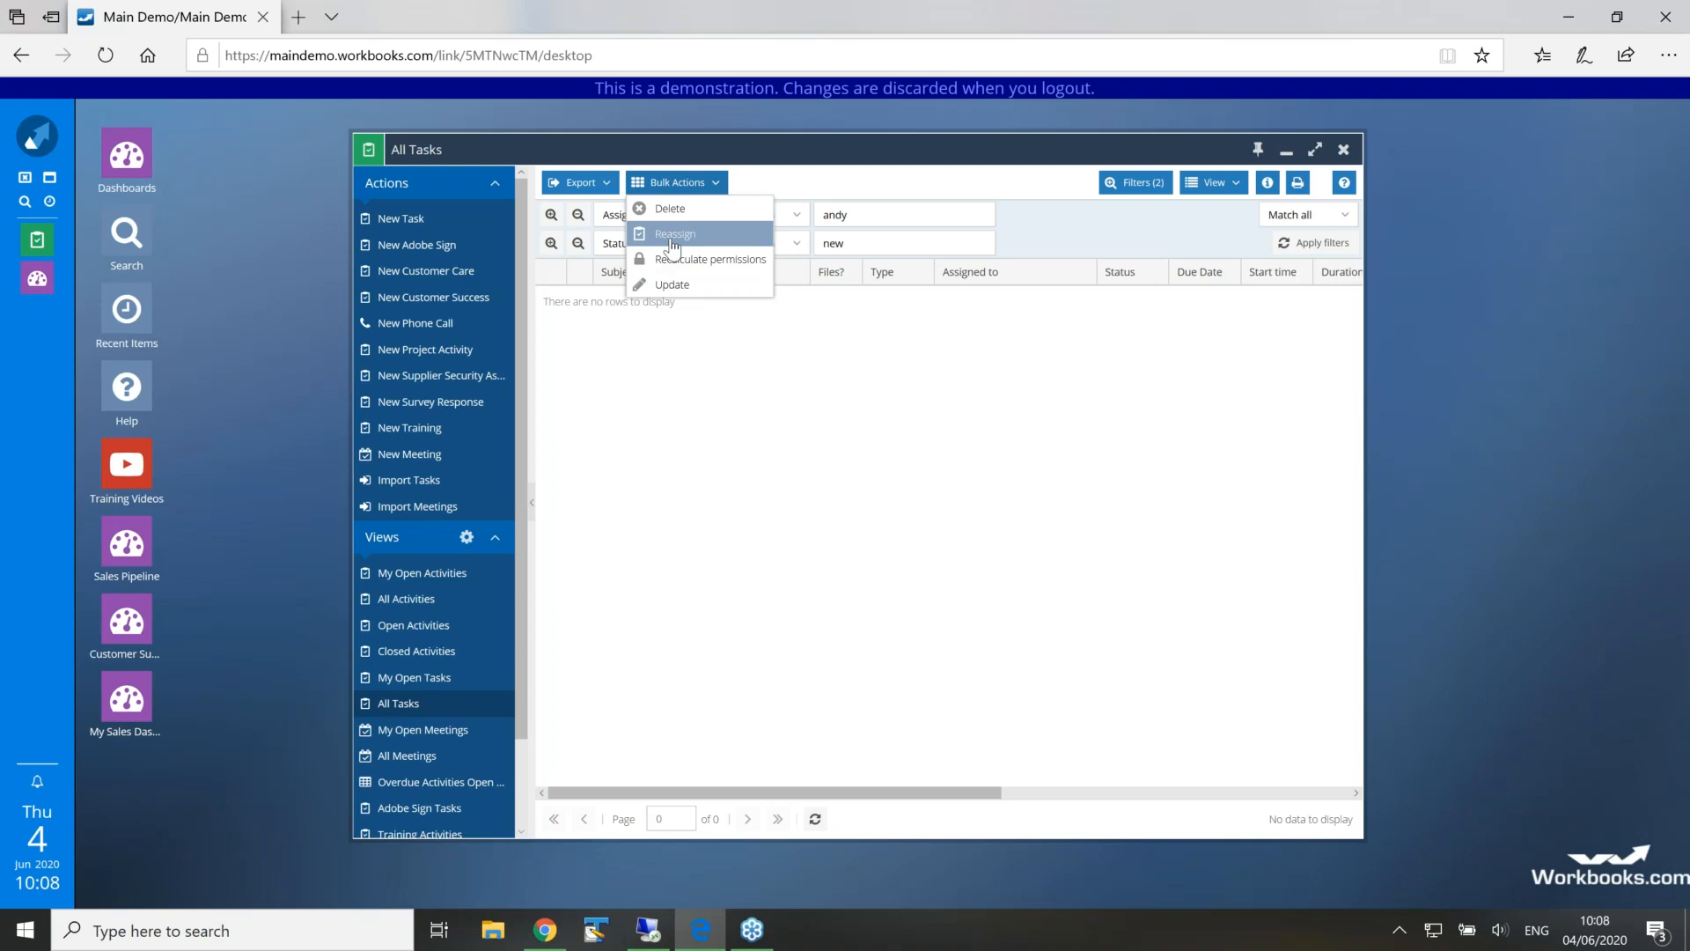
click(1213, 183)
click(1343, 151)
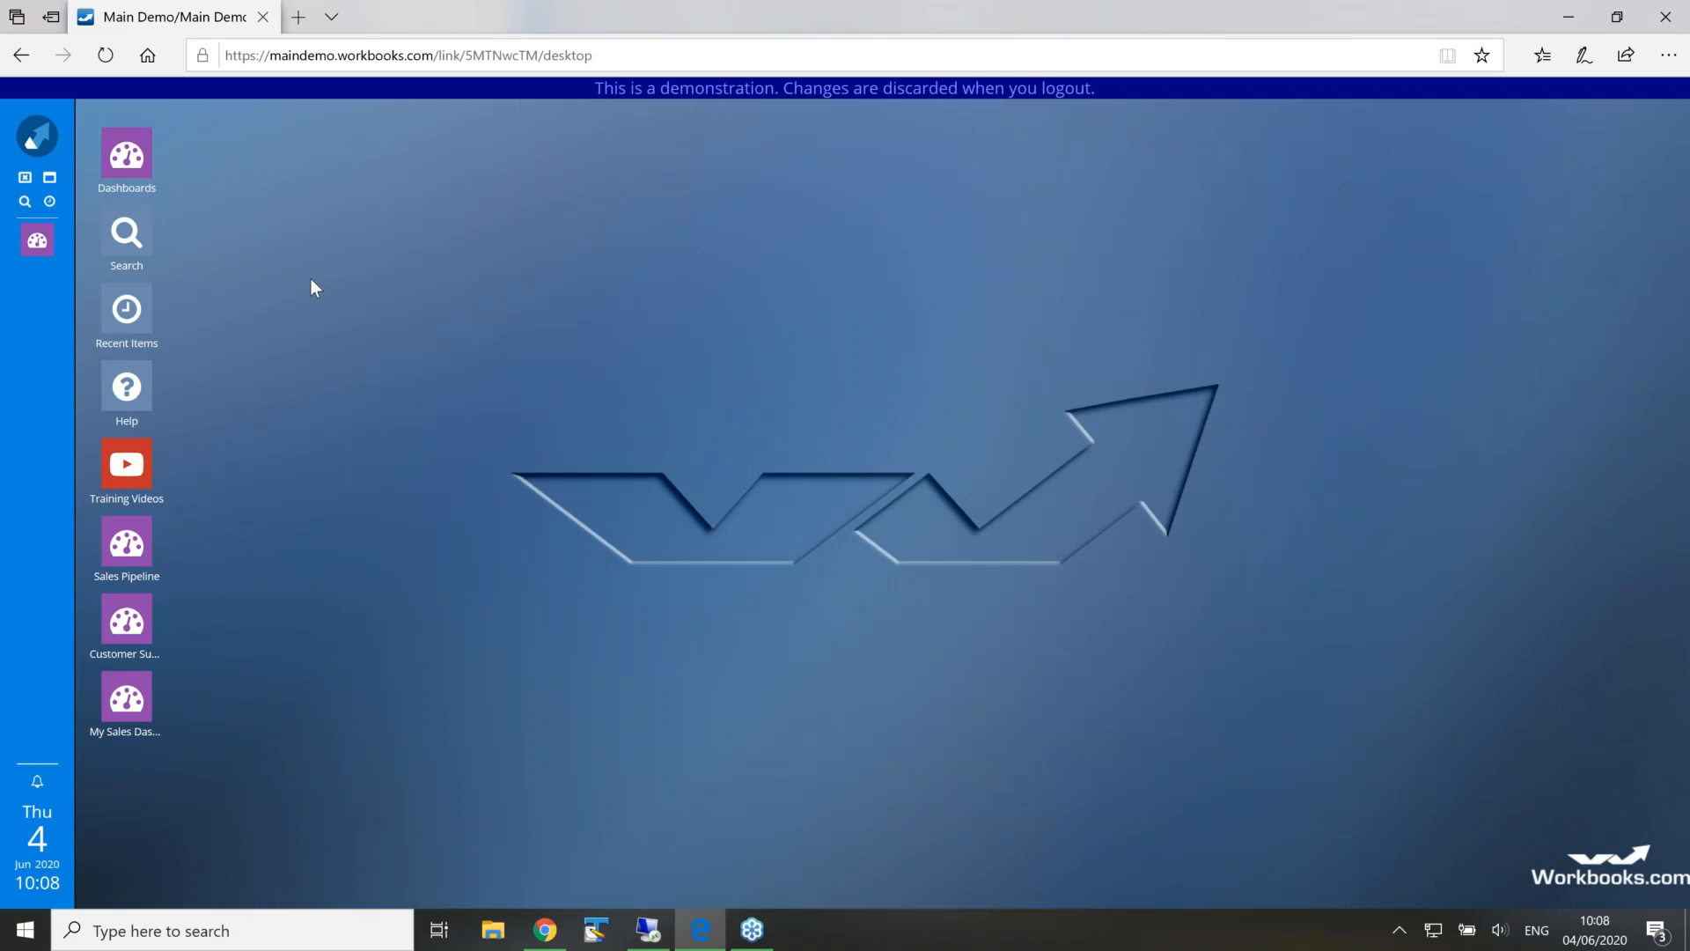
Open the Organisations list and switch it to the All Organisations view
click(41, 143)
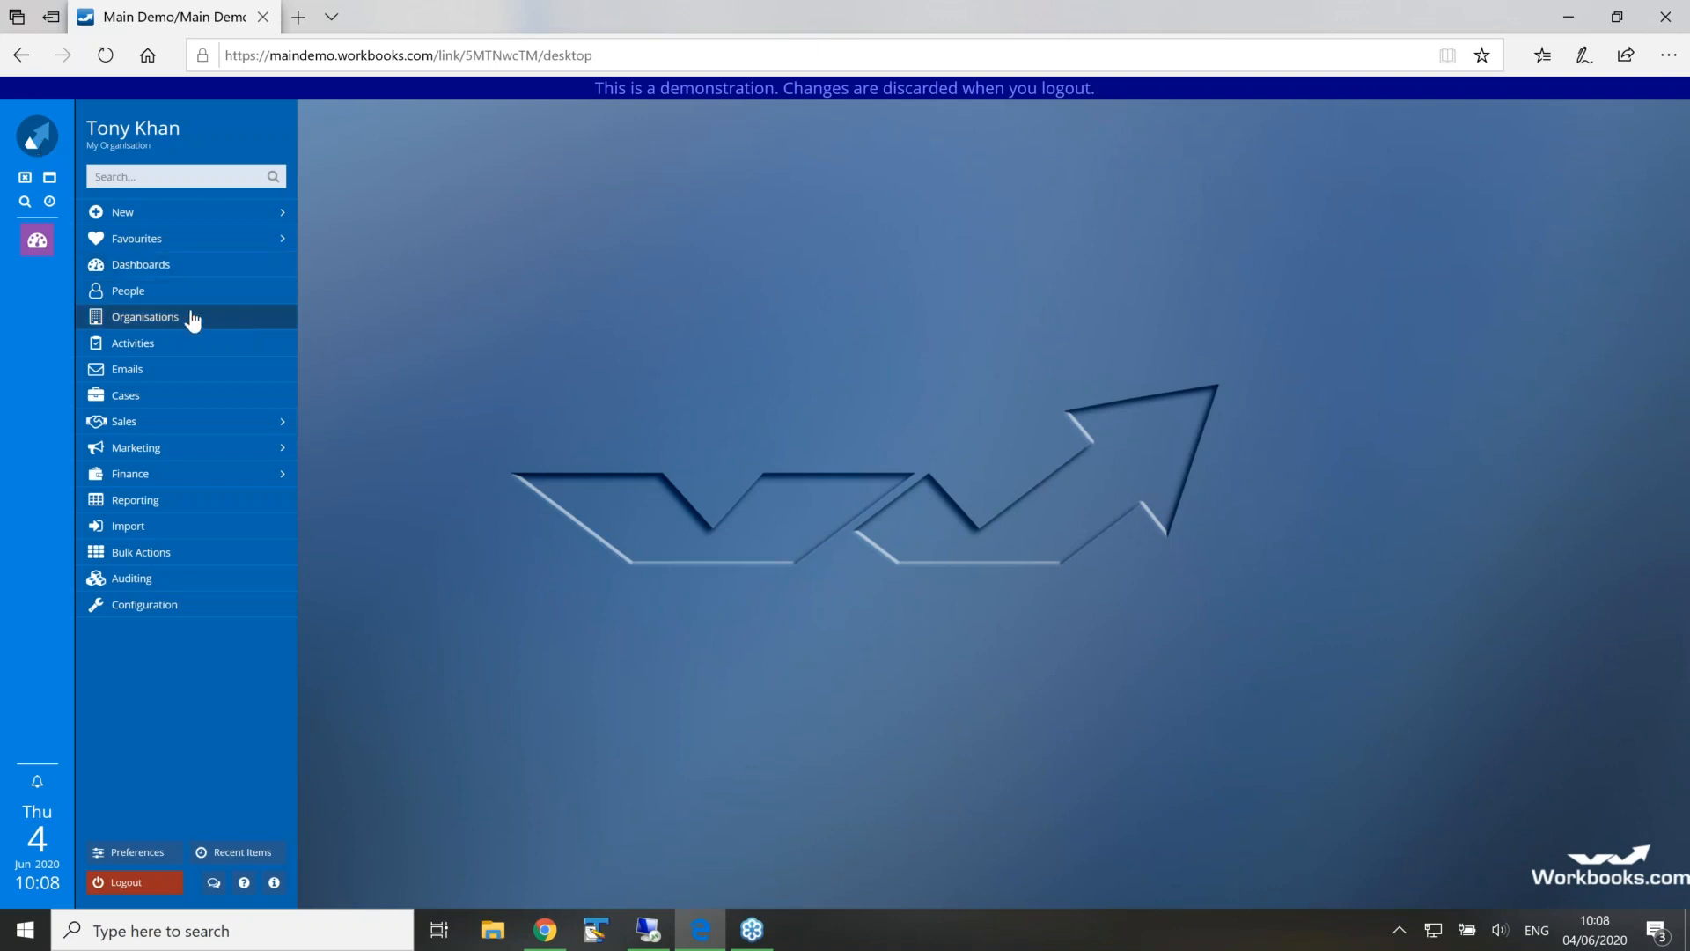
click(145, 317)
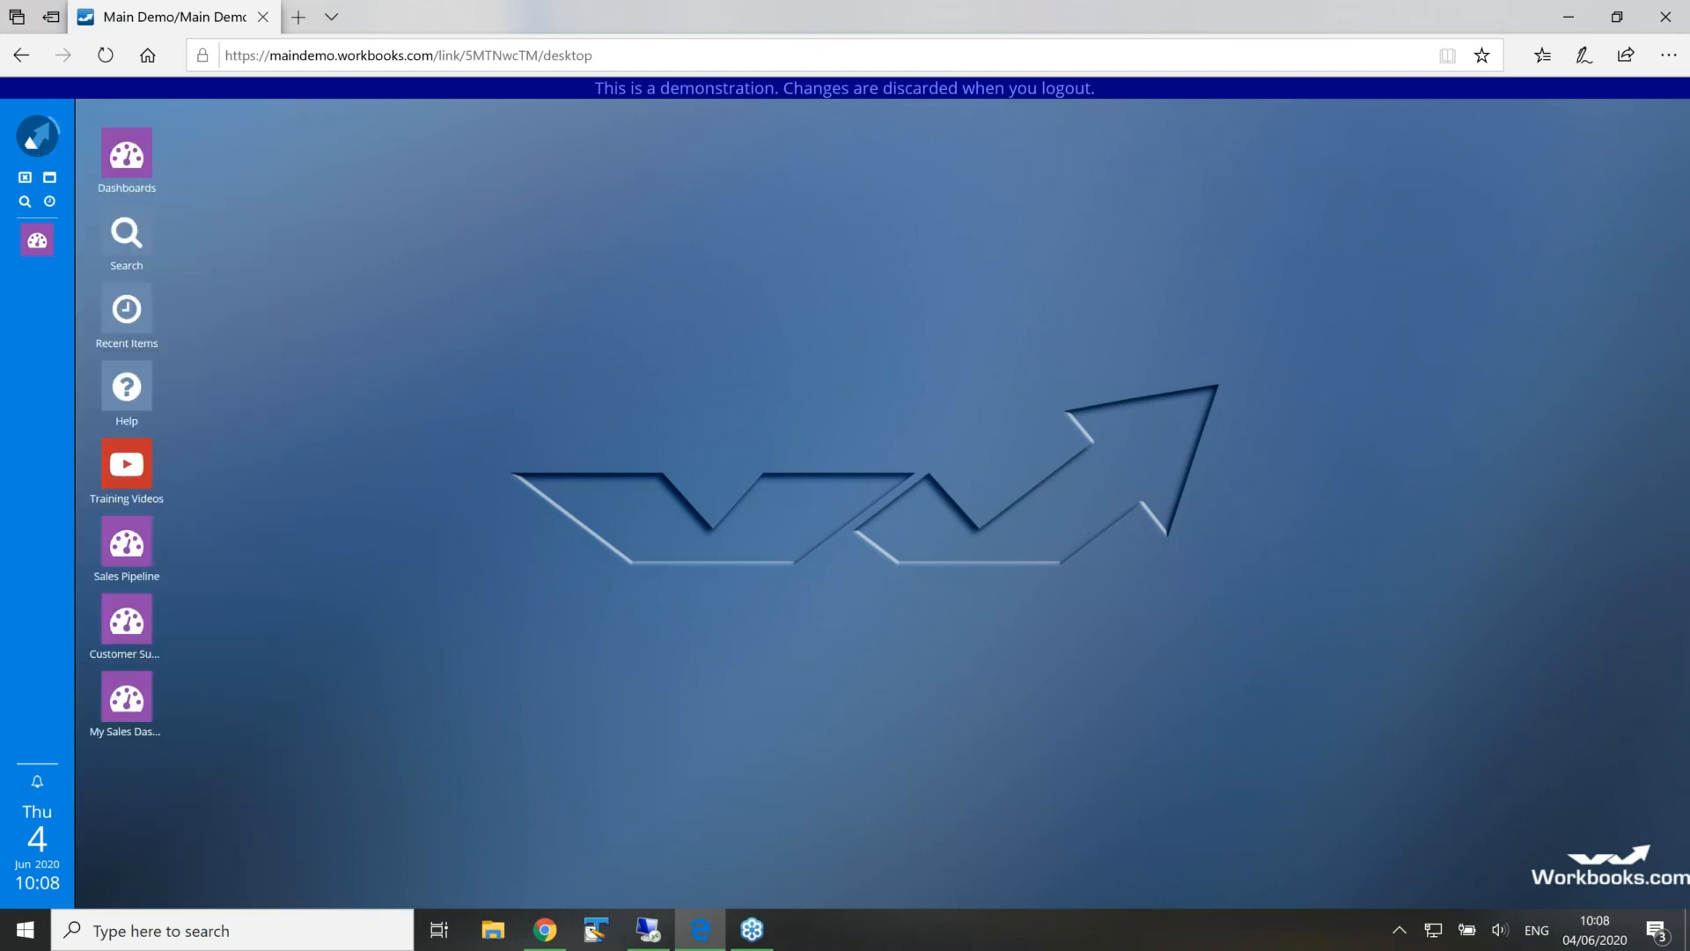
drag(929, 333, 1452, 320)
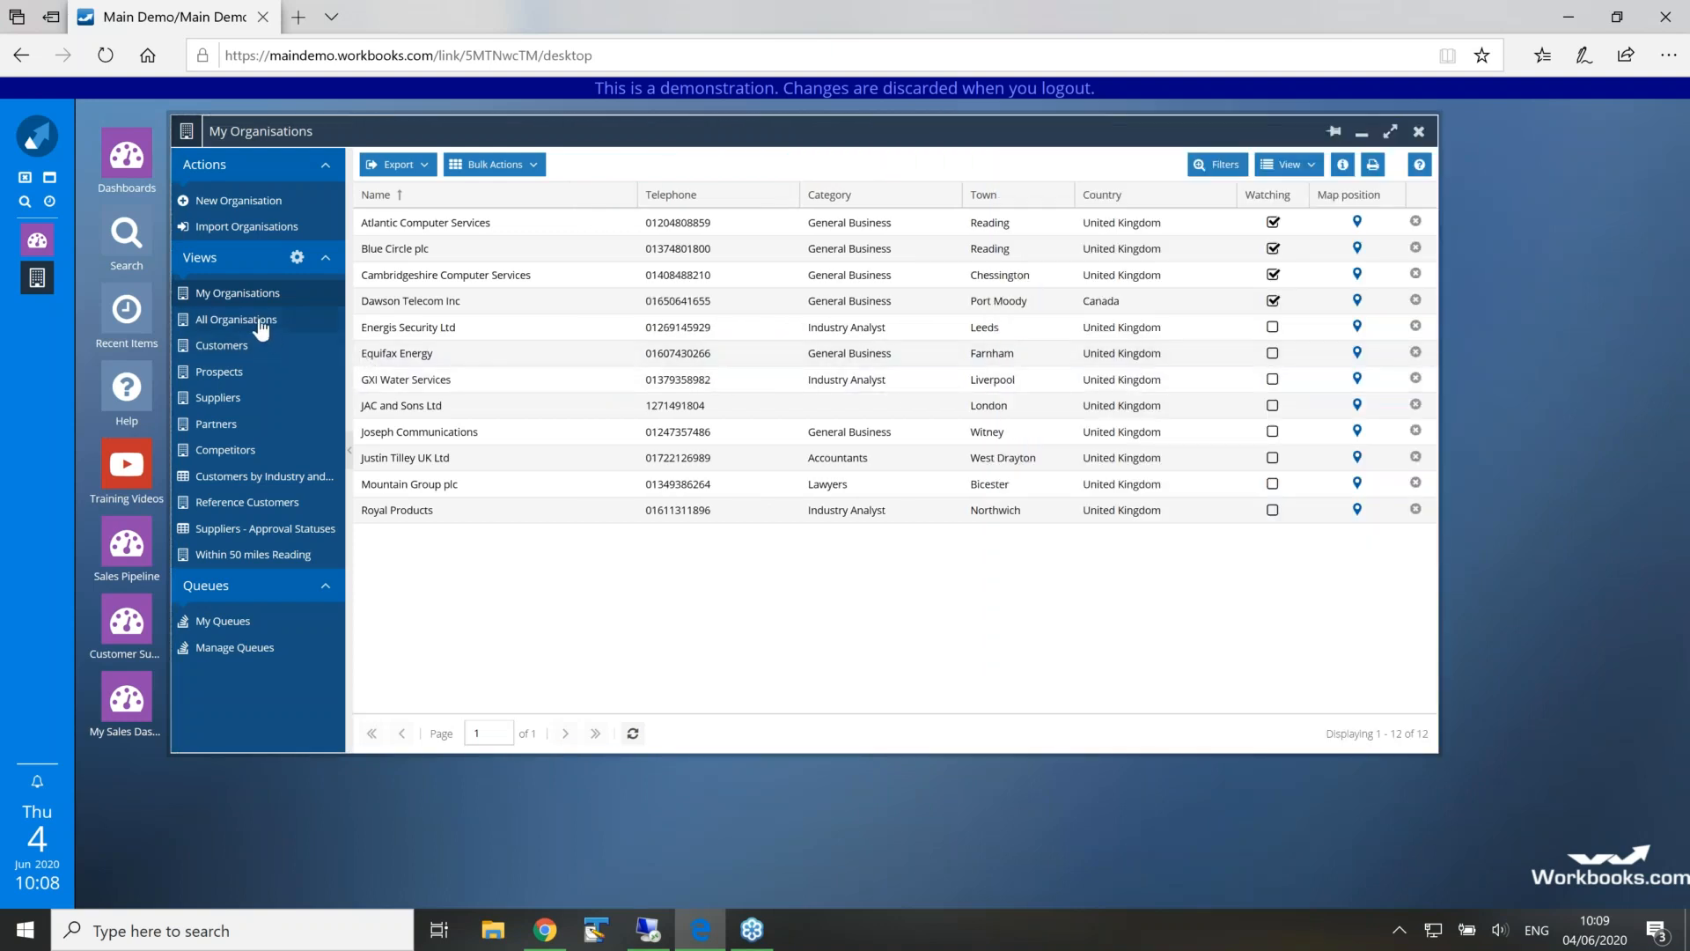
click(261, 329)
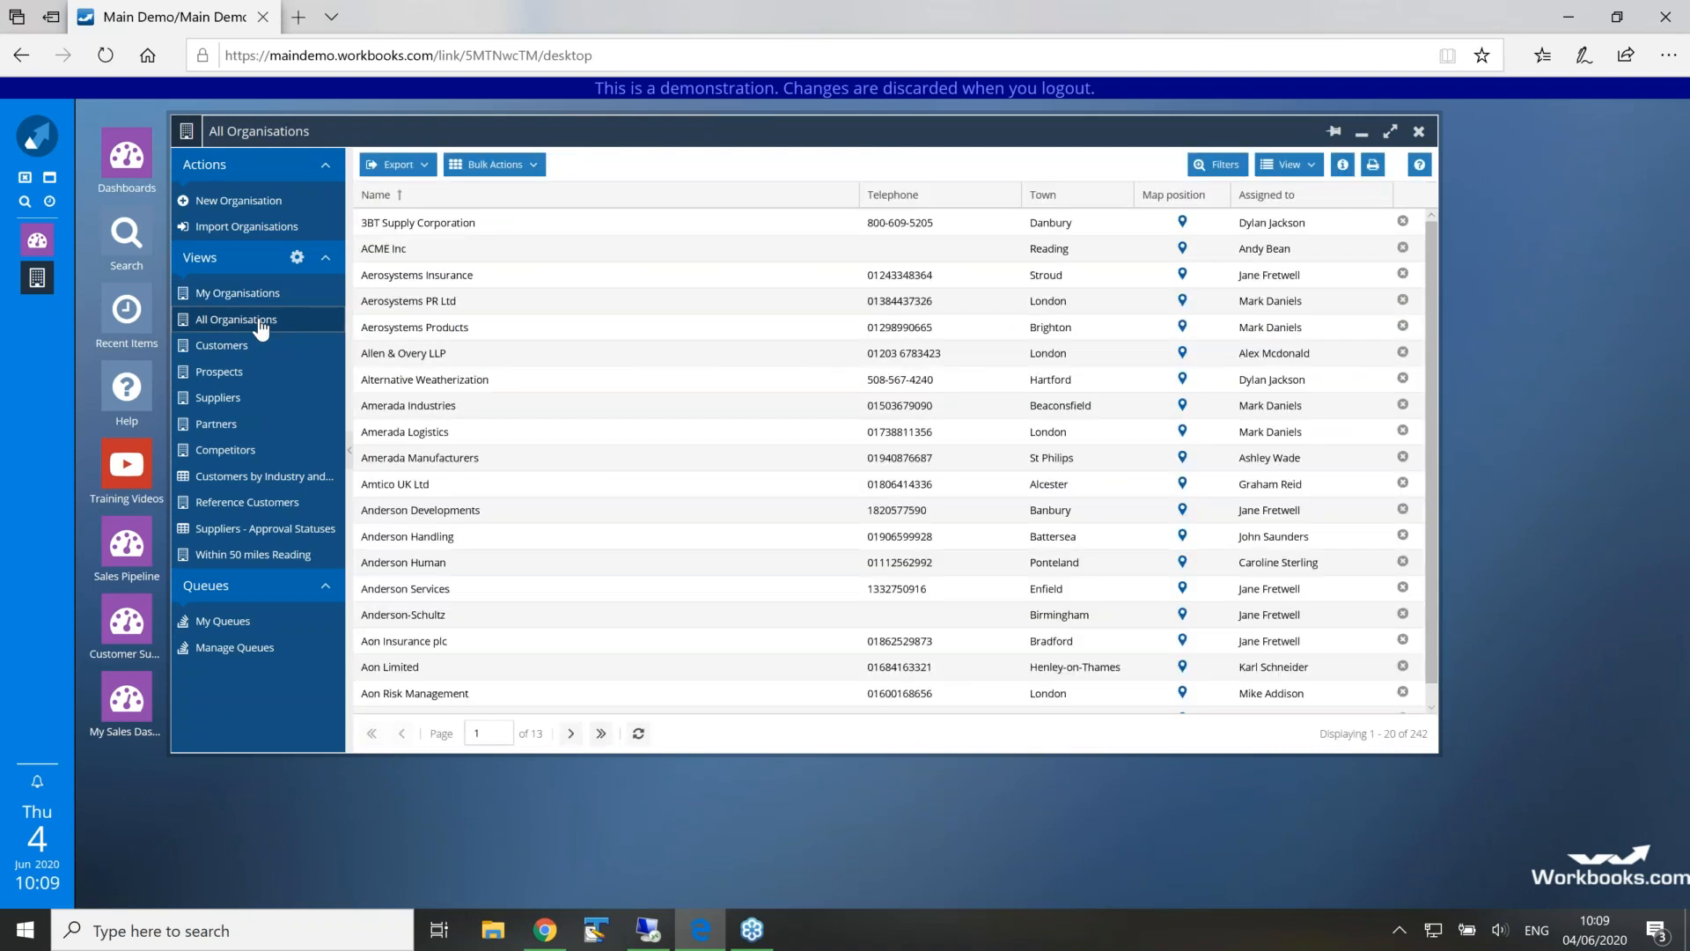
Add the County/State column to the All Organisations list
click(1123, 195)
mouse_move(1131, 310)
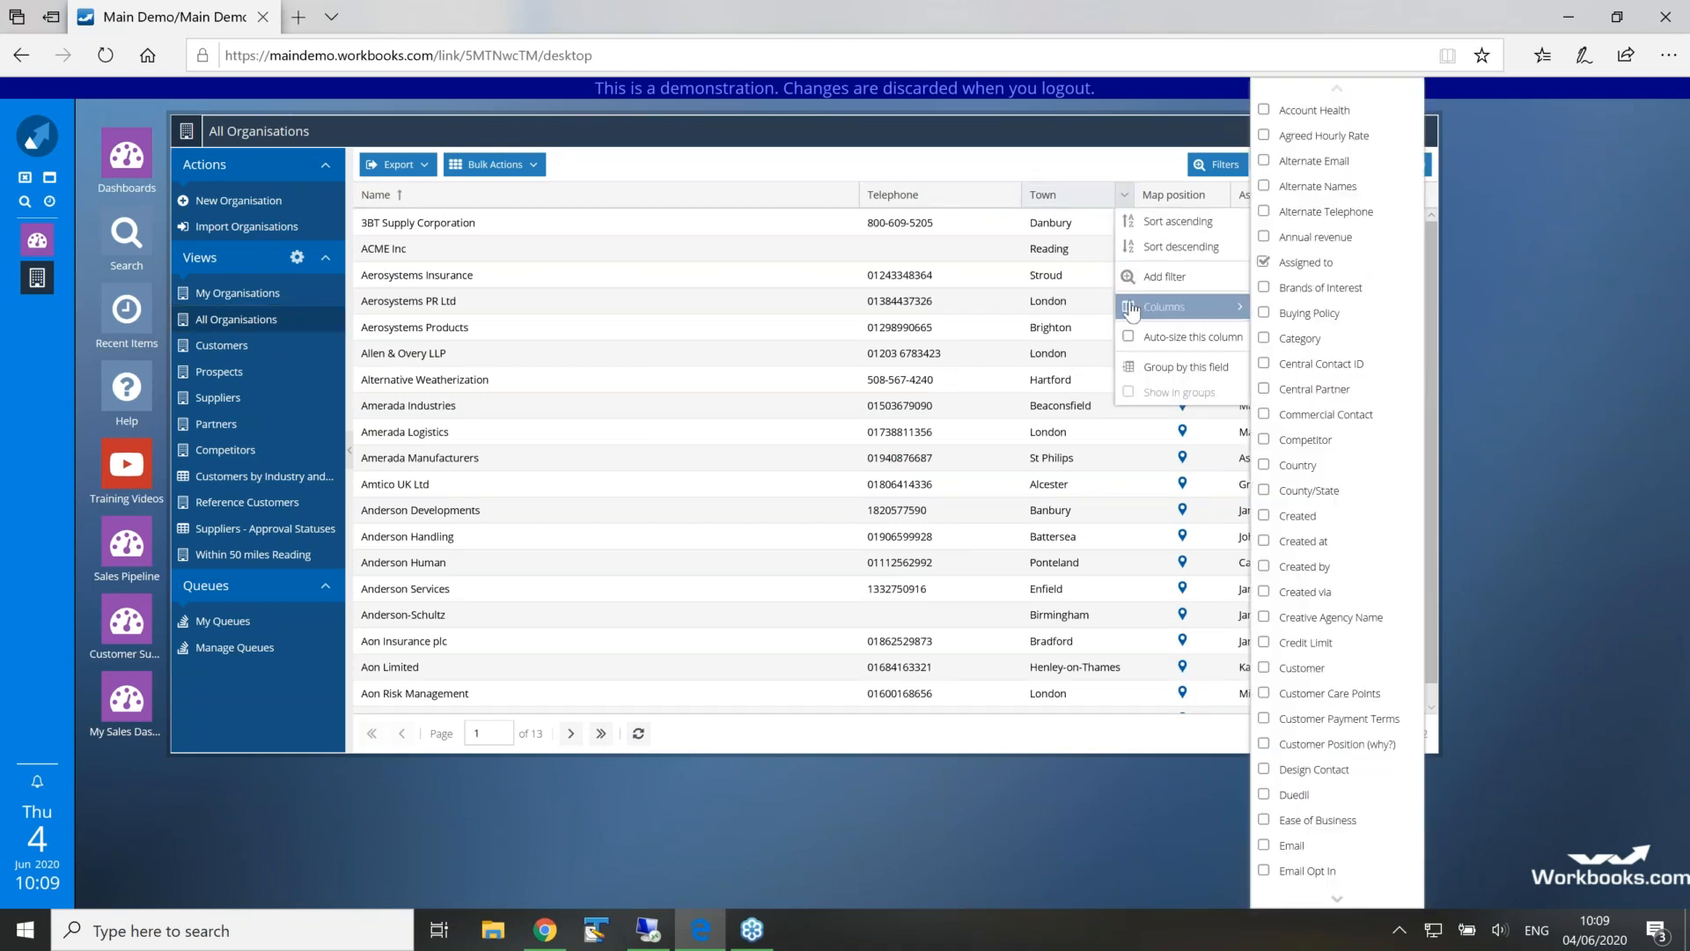
click(1291, 493)
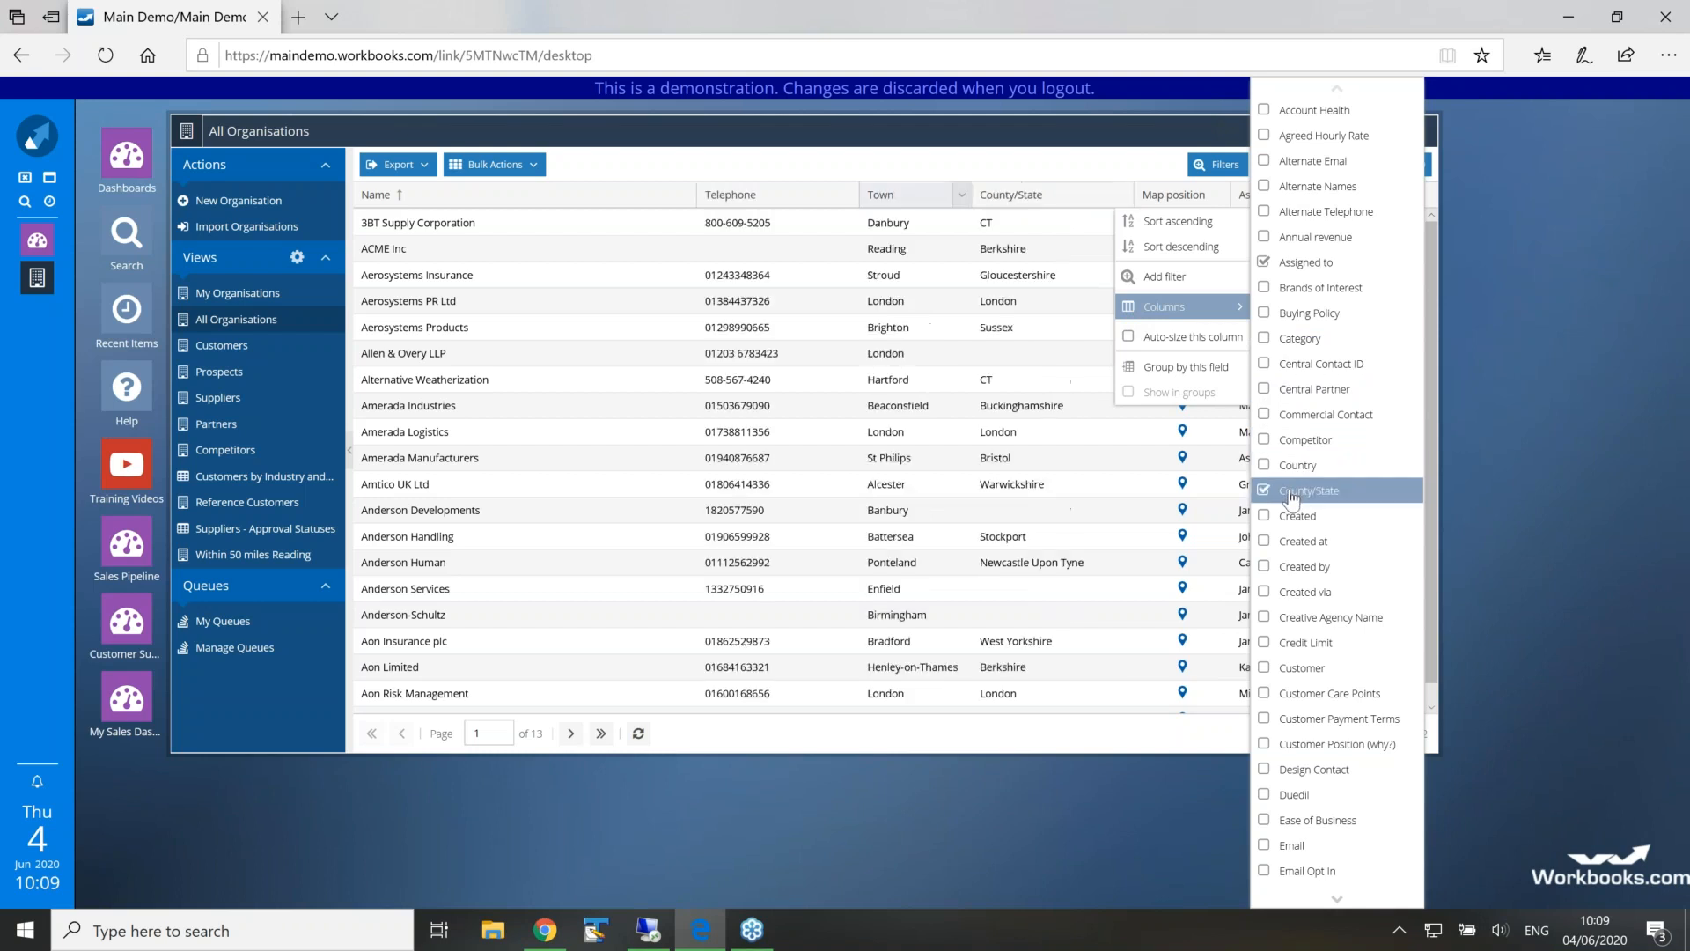
click(1015, 743)
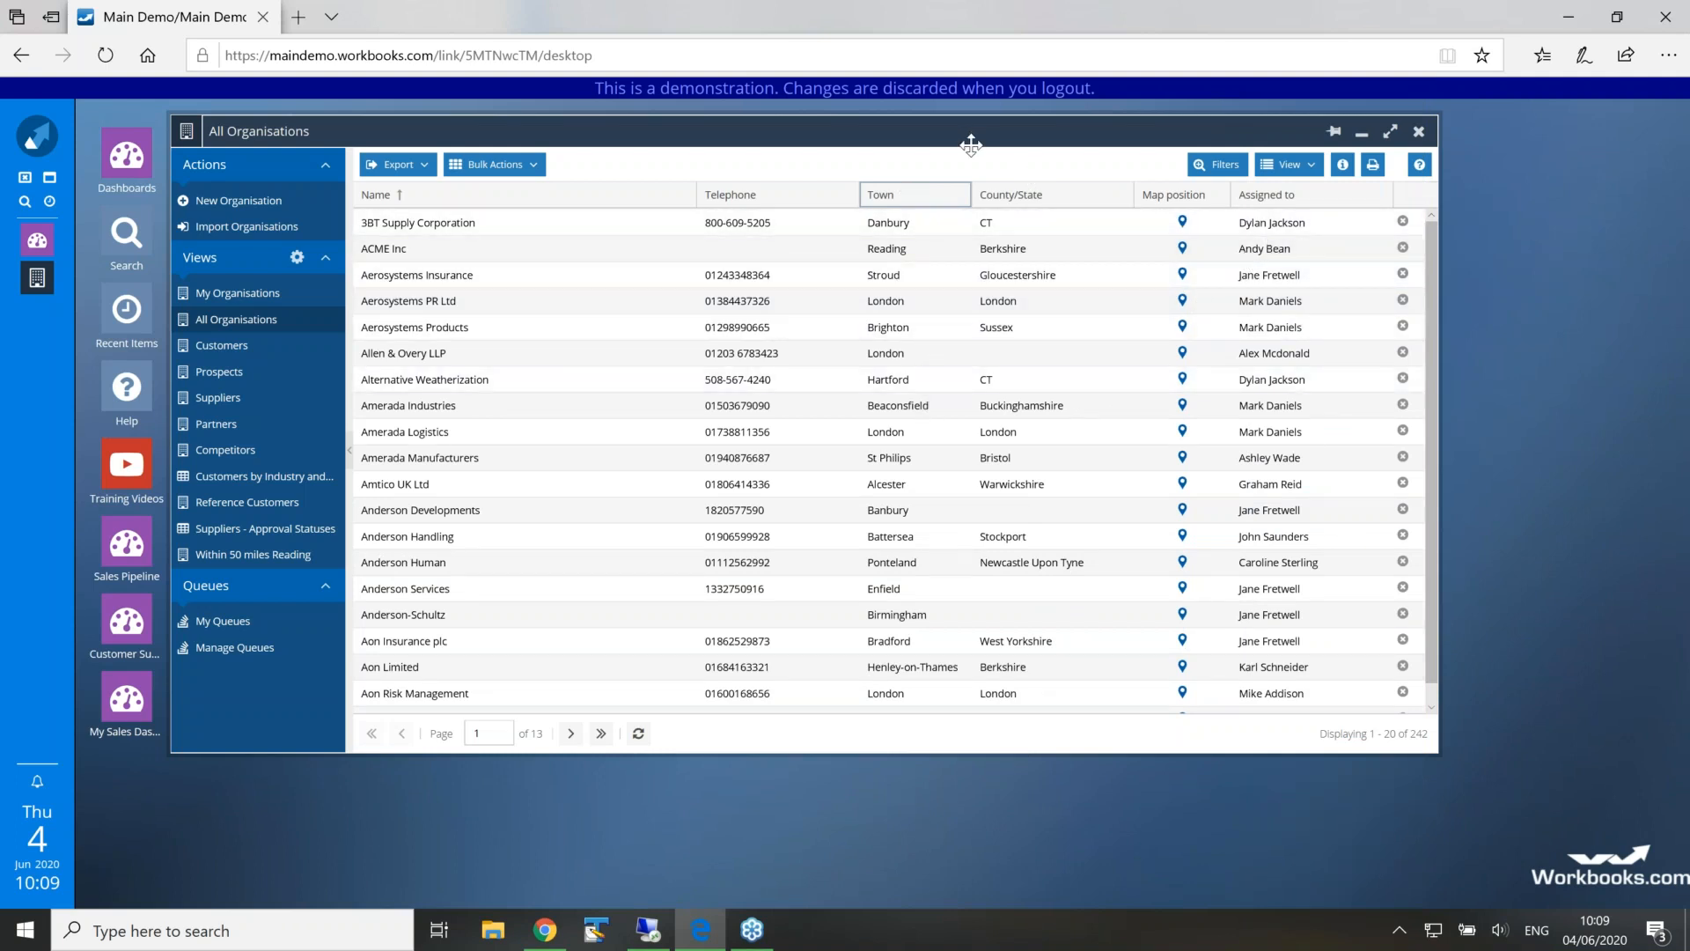
Filter the organisations to those whose Town starts with "birm" or "bham", using the comma-separated value "birm,bham"
click(962, 198)
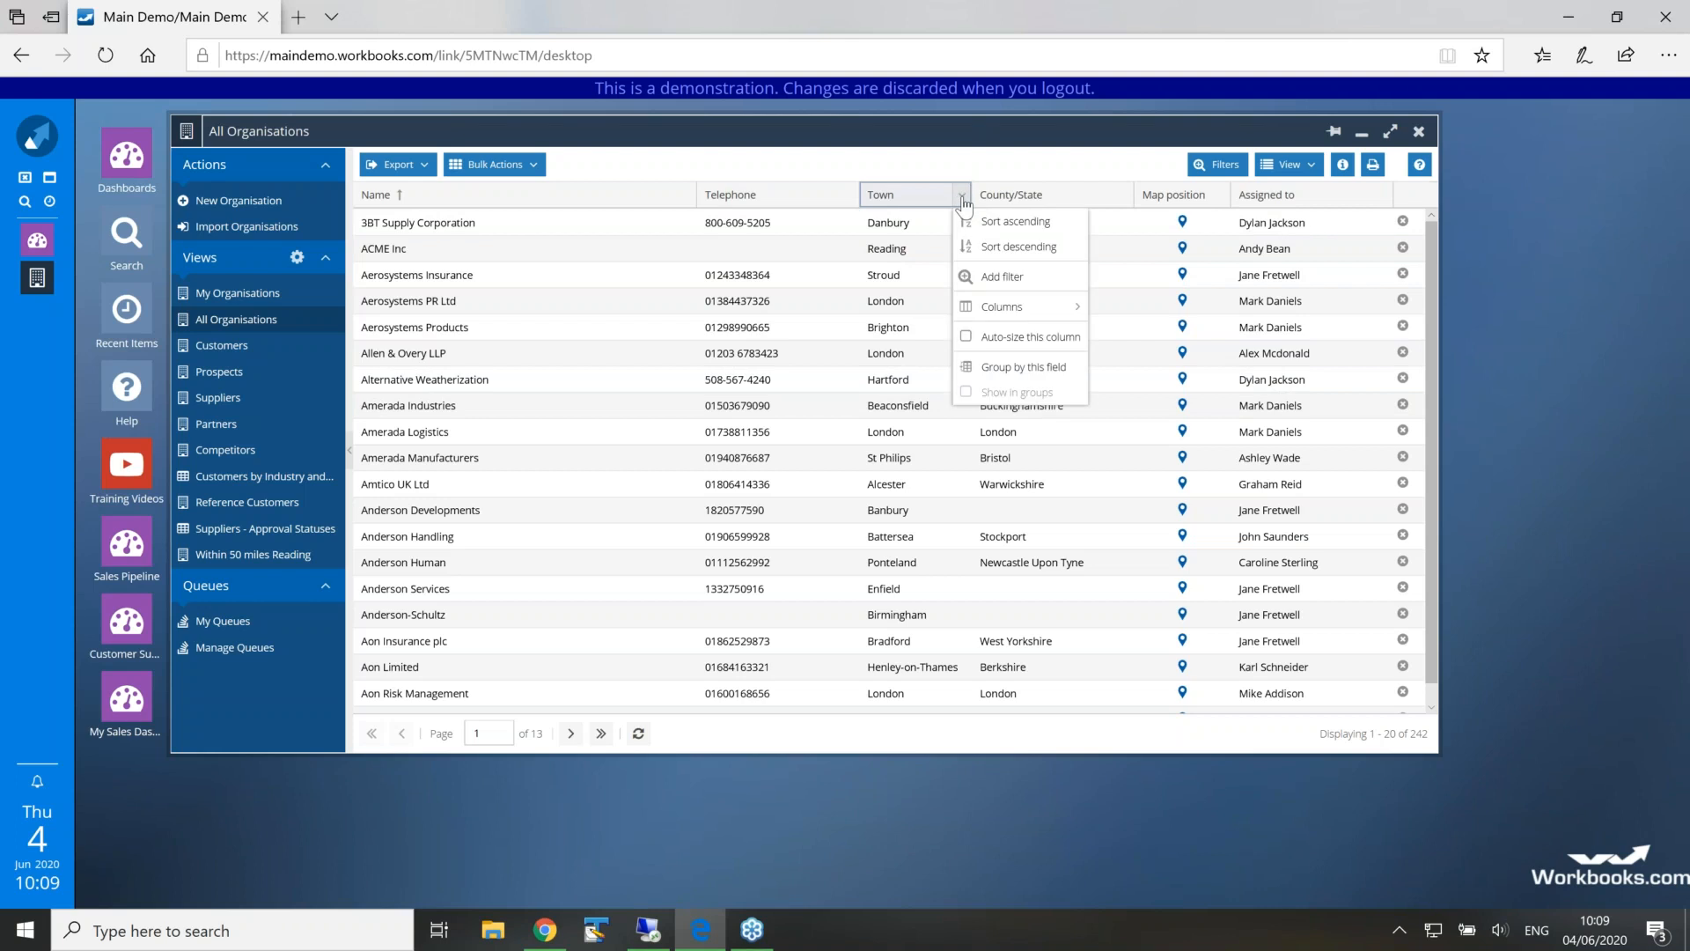
mouse_move(978, 313)
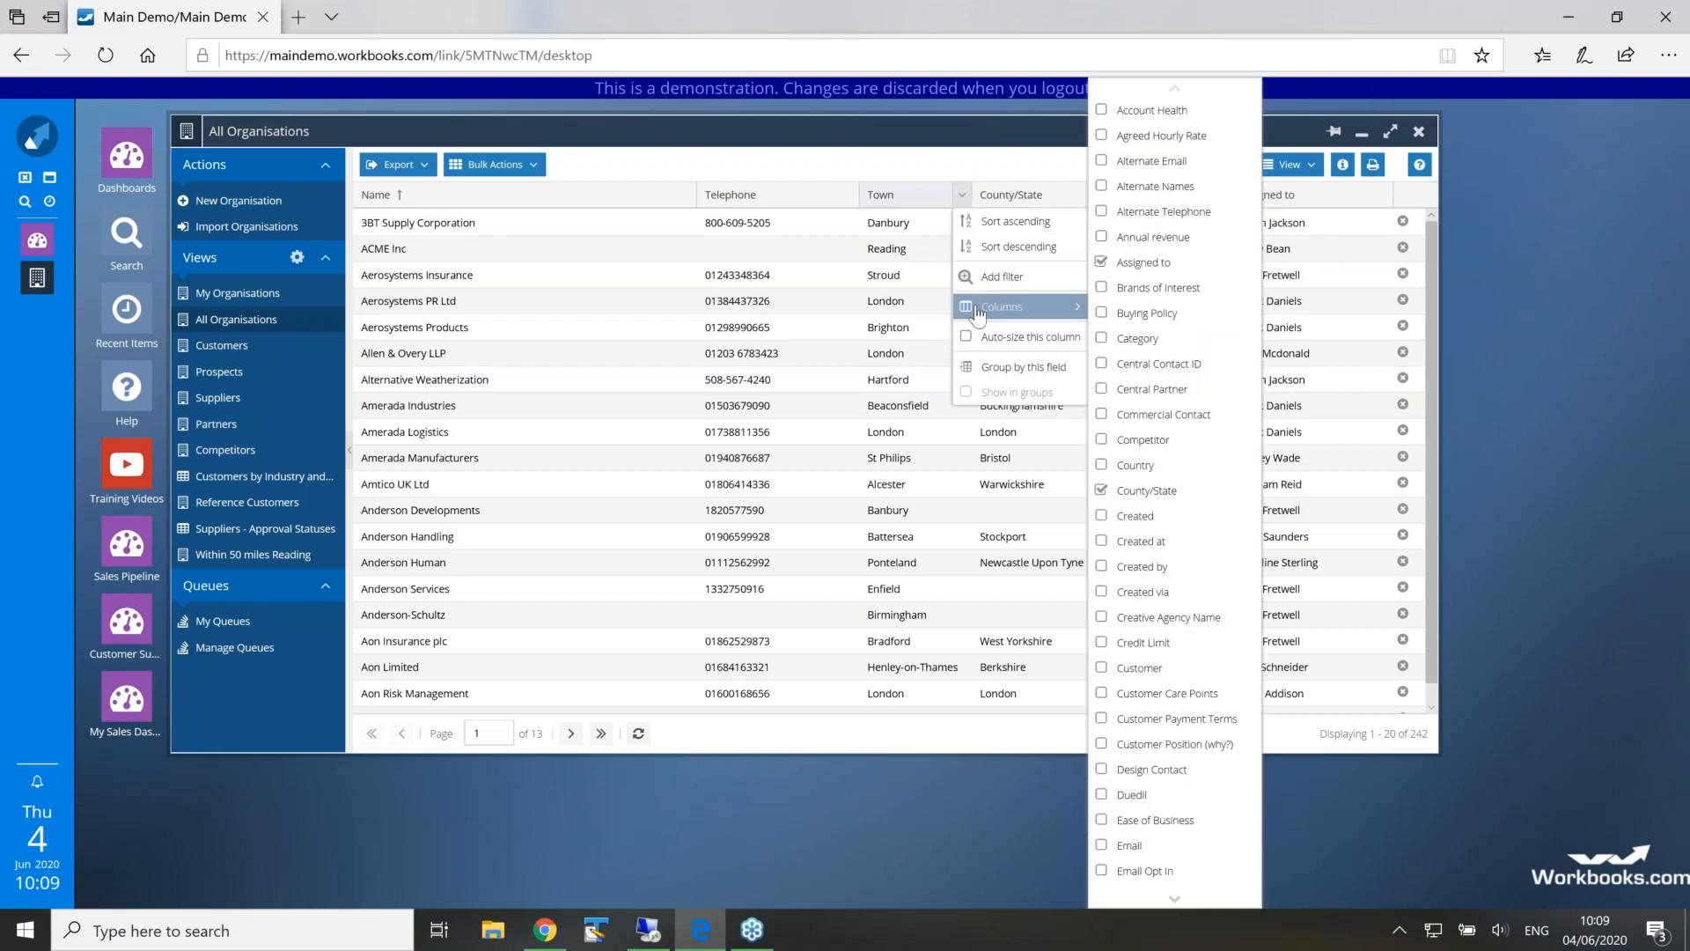
click(992, 280)
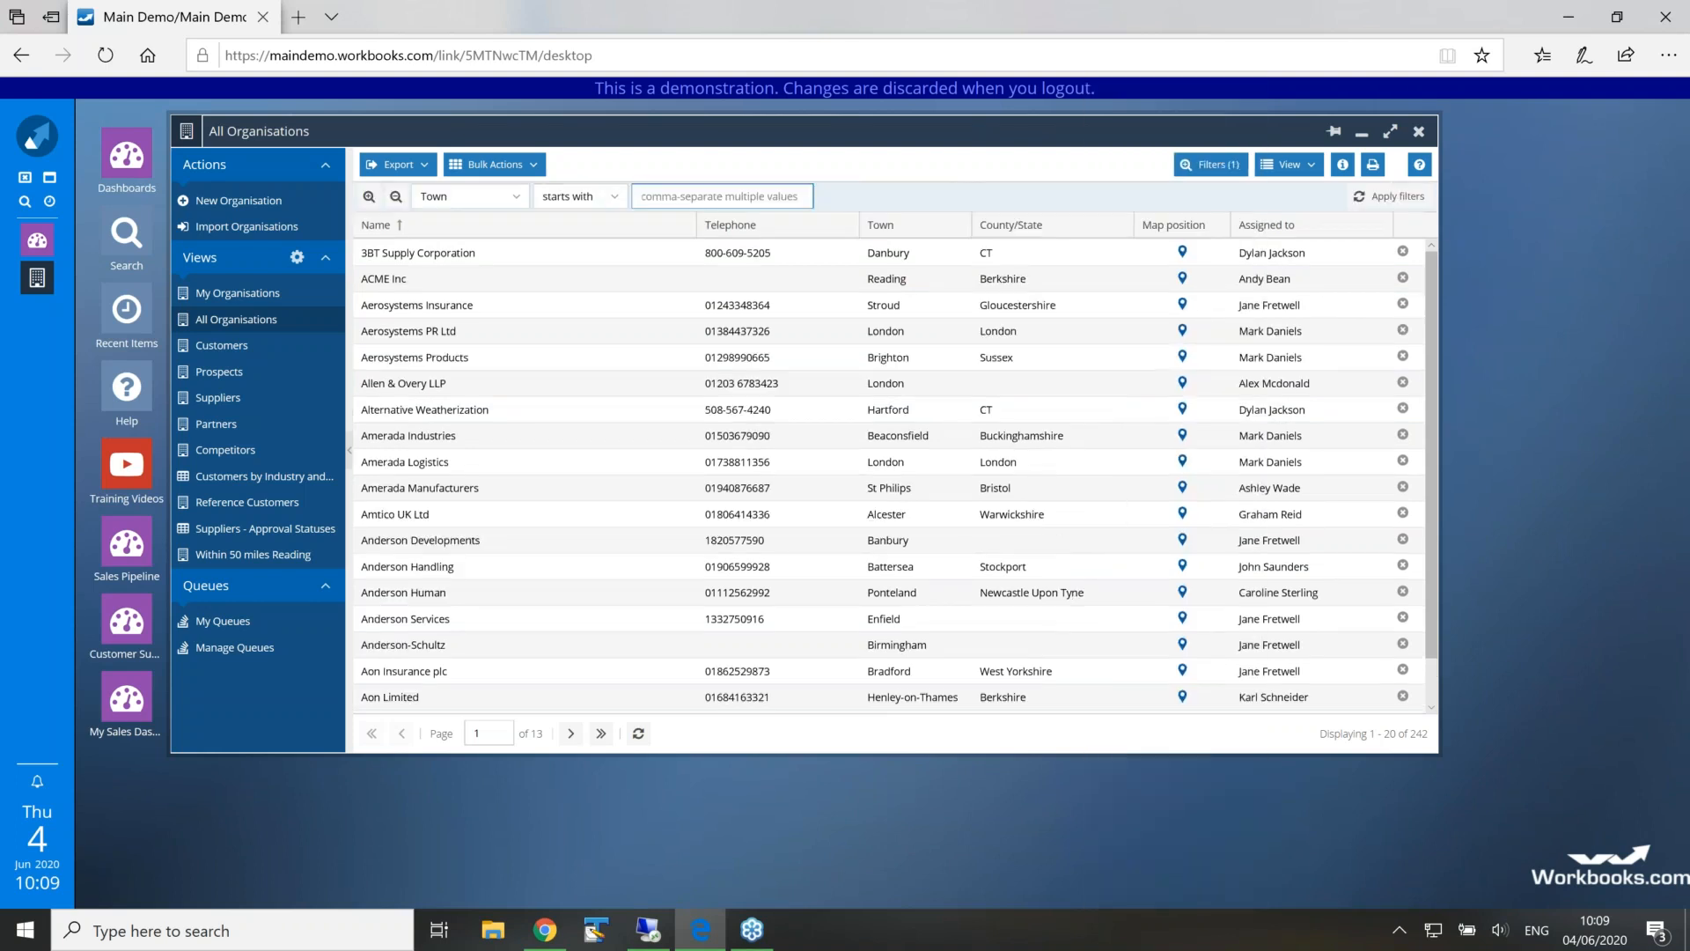
text(birm)
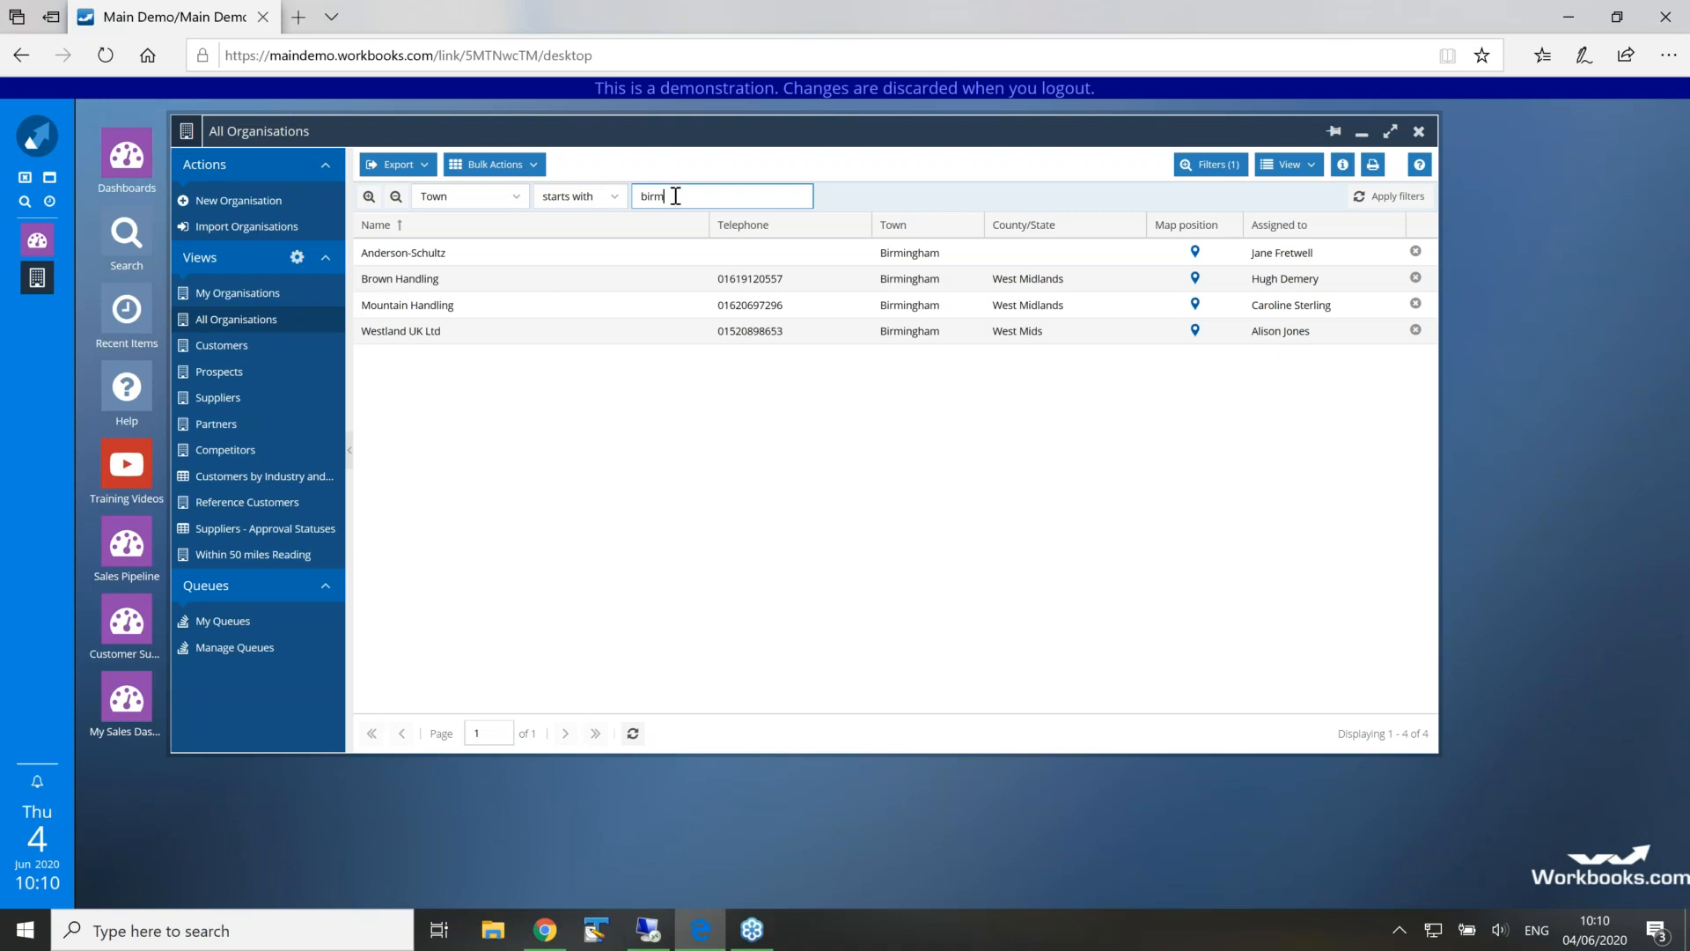
text(bham)
click(1391, 196)
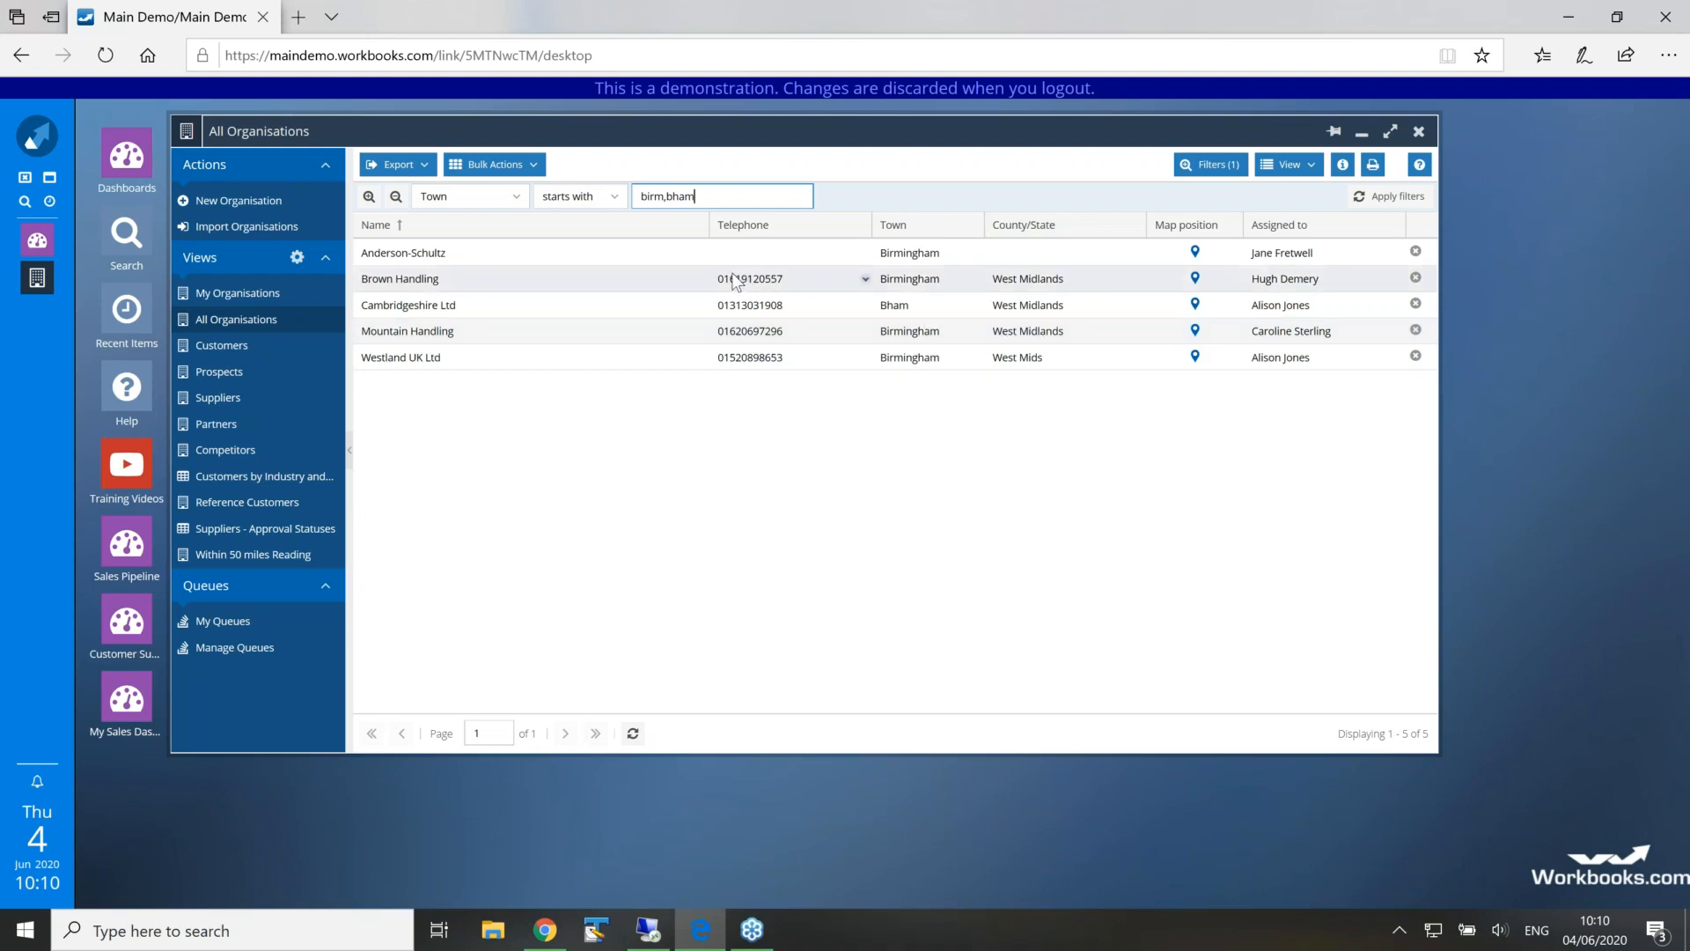
Start a bulk update of the filtered organisations and add a County/State field update with the value "West Midlands"
click(533, 165)
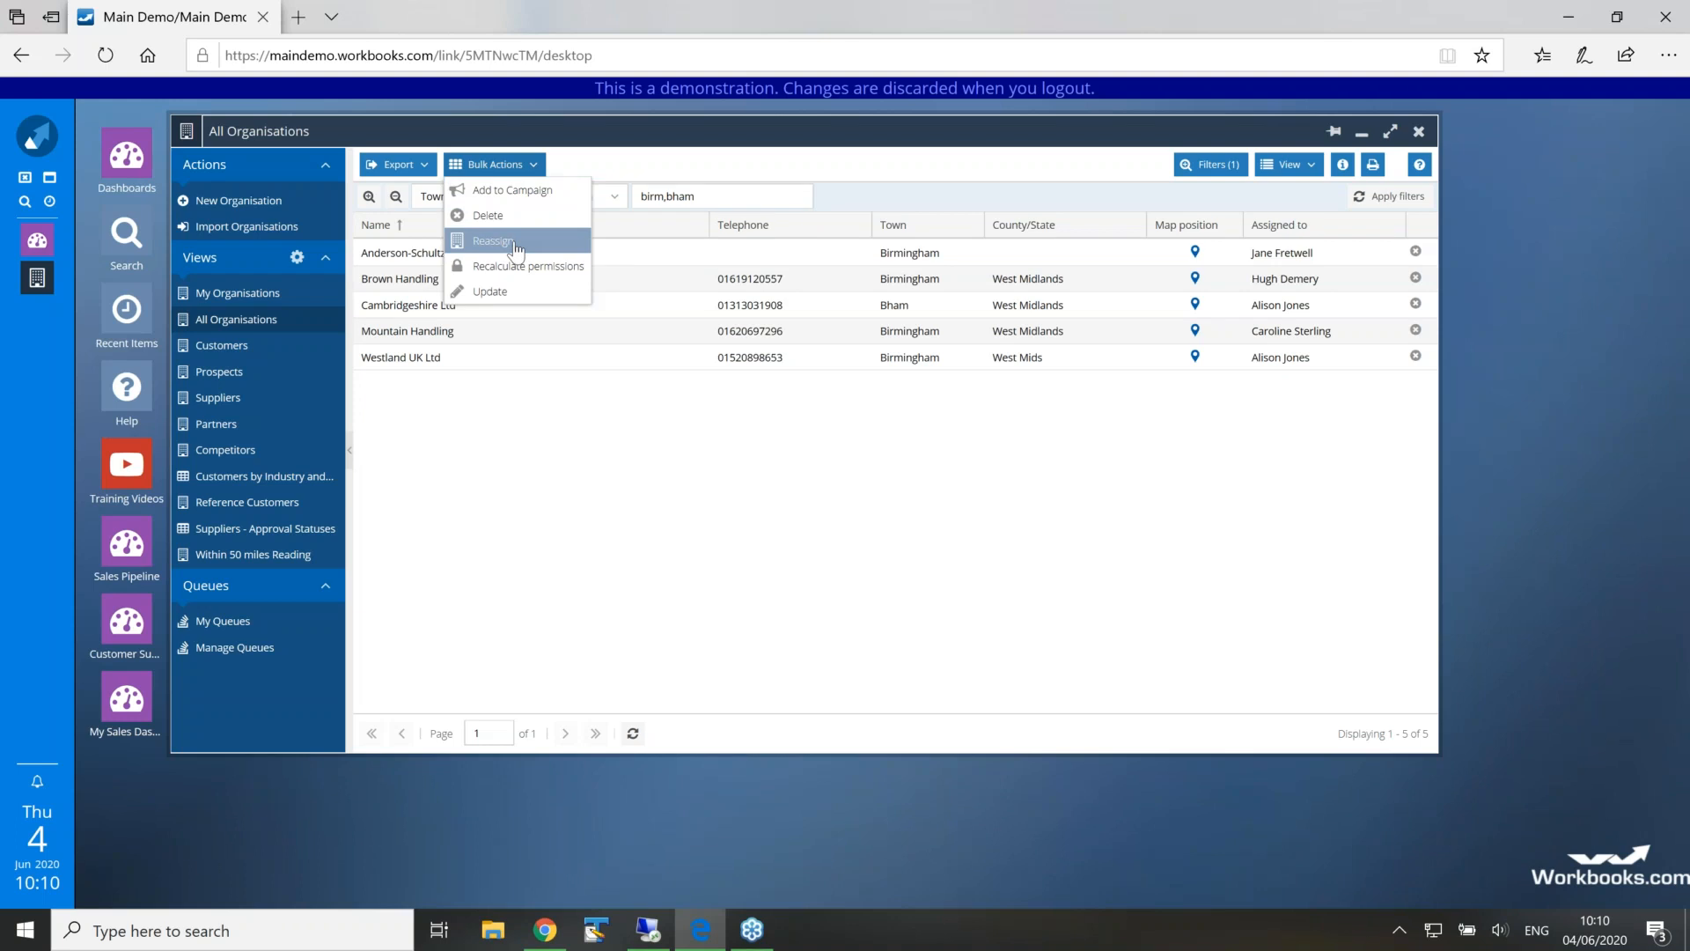
click(499, 293)
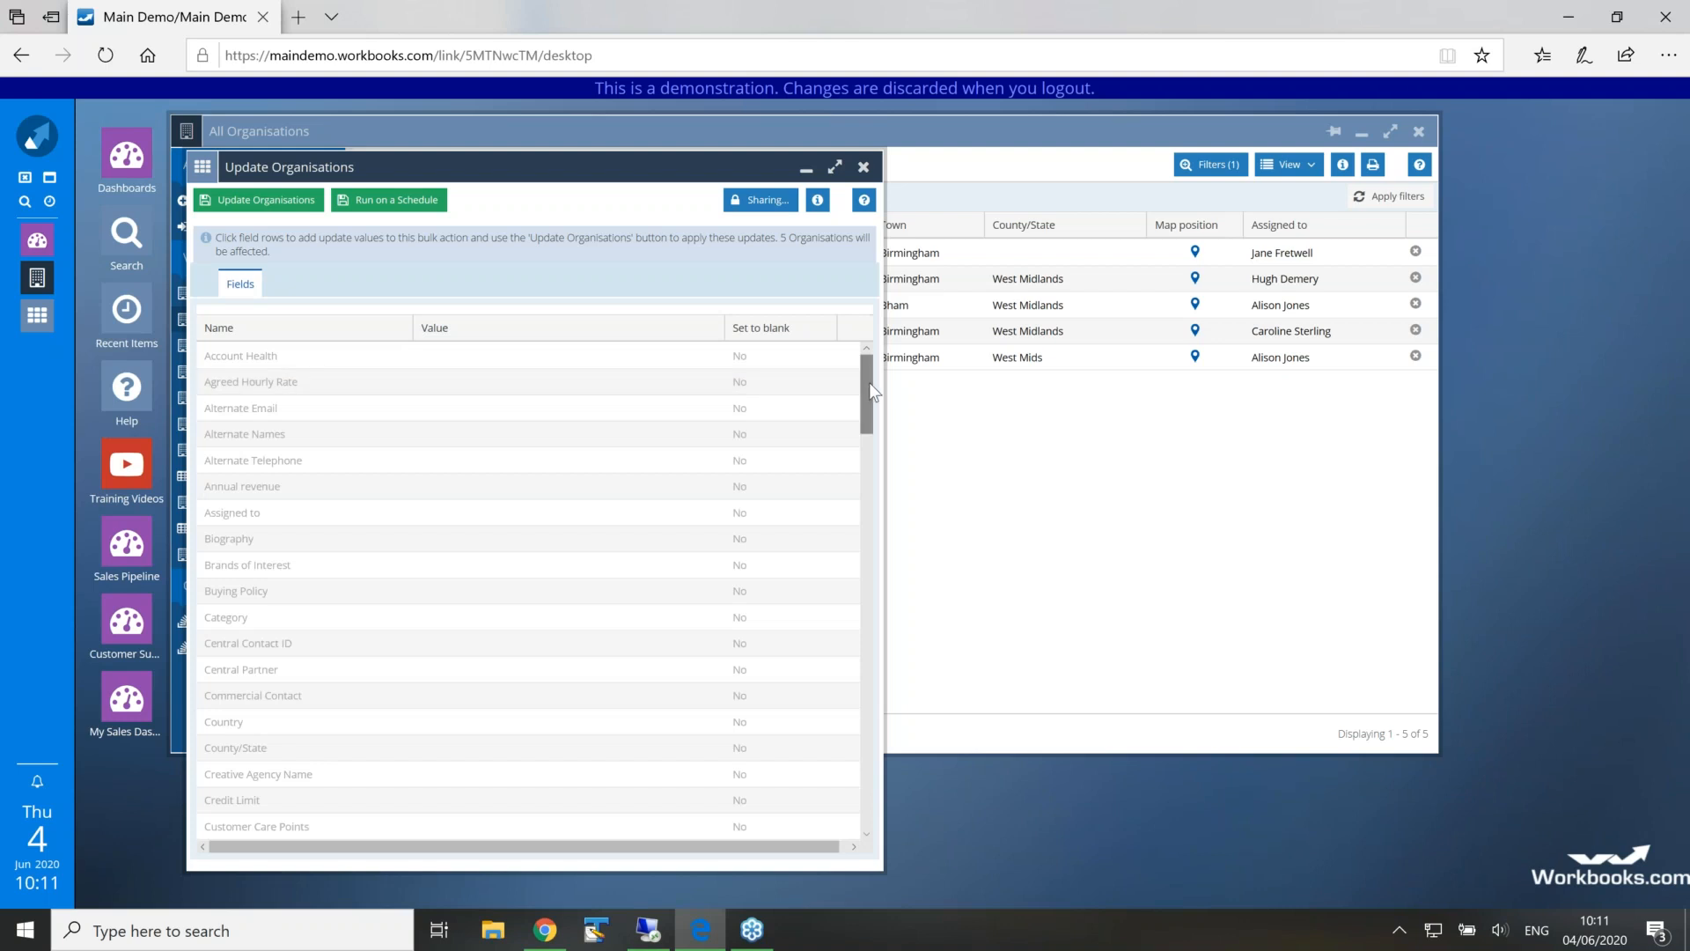
mouse_move(869, 386)
mouse_down()
mouse_move(896, 648)
mouse_move(894, 542)
mouse_move(889, 720)
mouse_move(883, 440)
mouse_up()
click(688, 451)
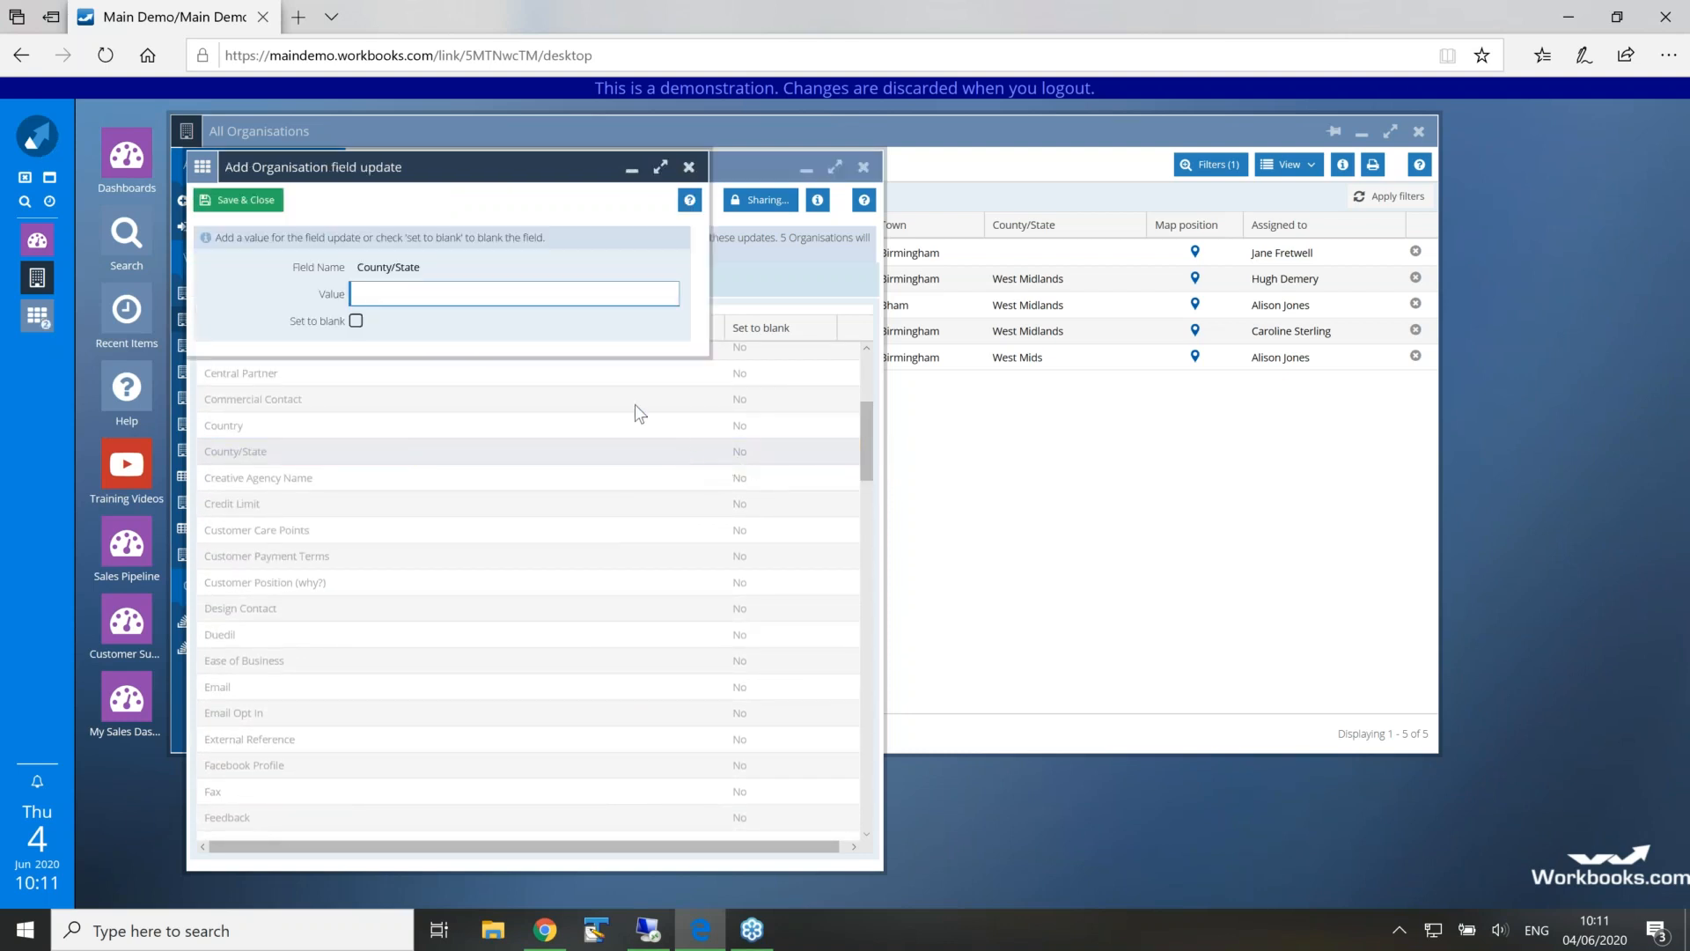
text(West Midlands)
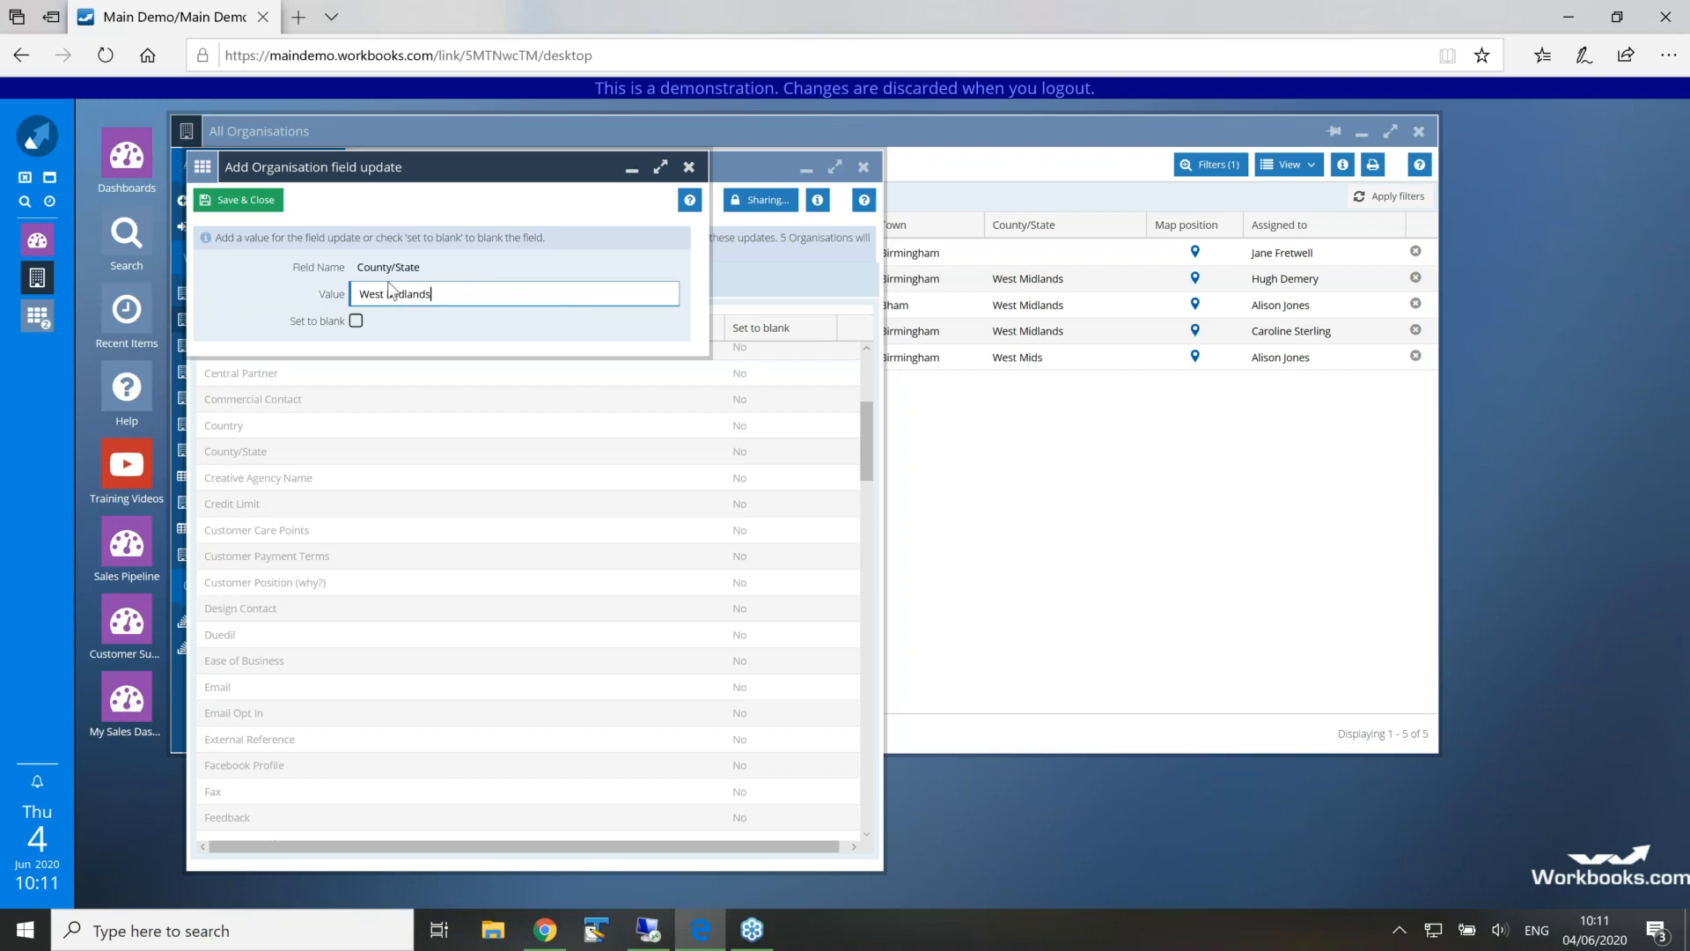
click(236, 202)
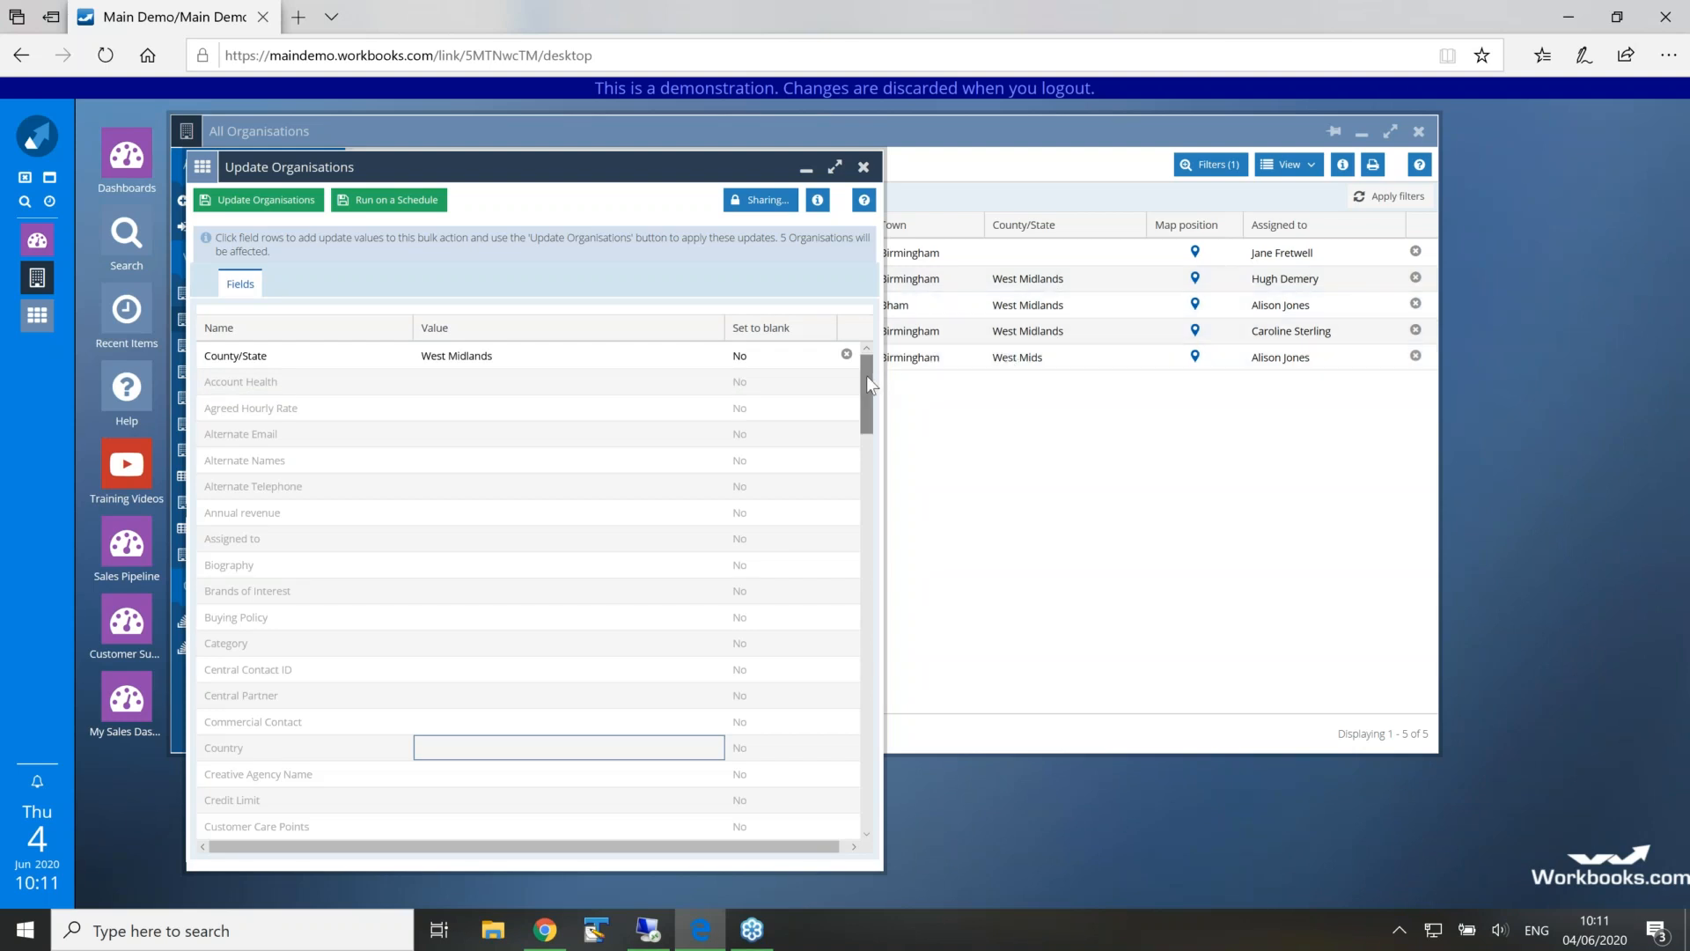
Add a Town or City field update with the value "Birmingham" to the bulk action
drag(867, 376, 863, 744)
click(419, 781)
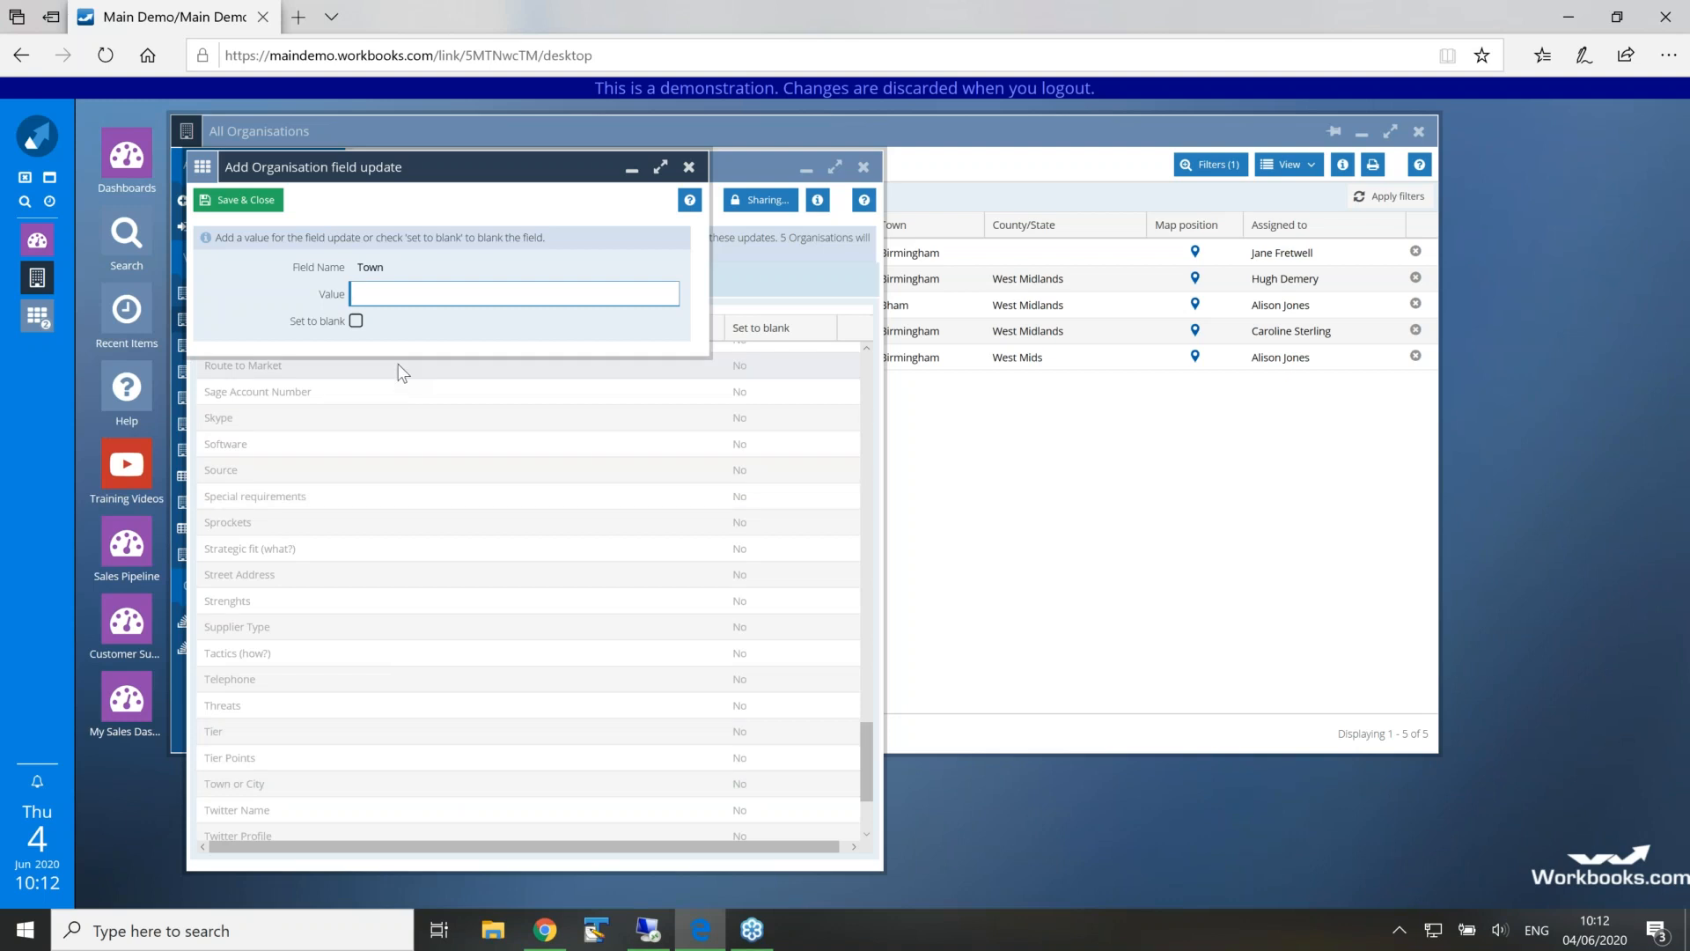
text(Birmingham)
click(251, 201)
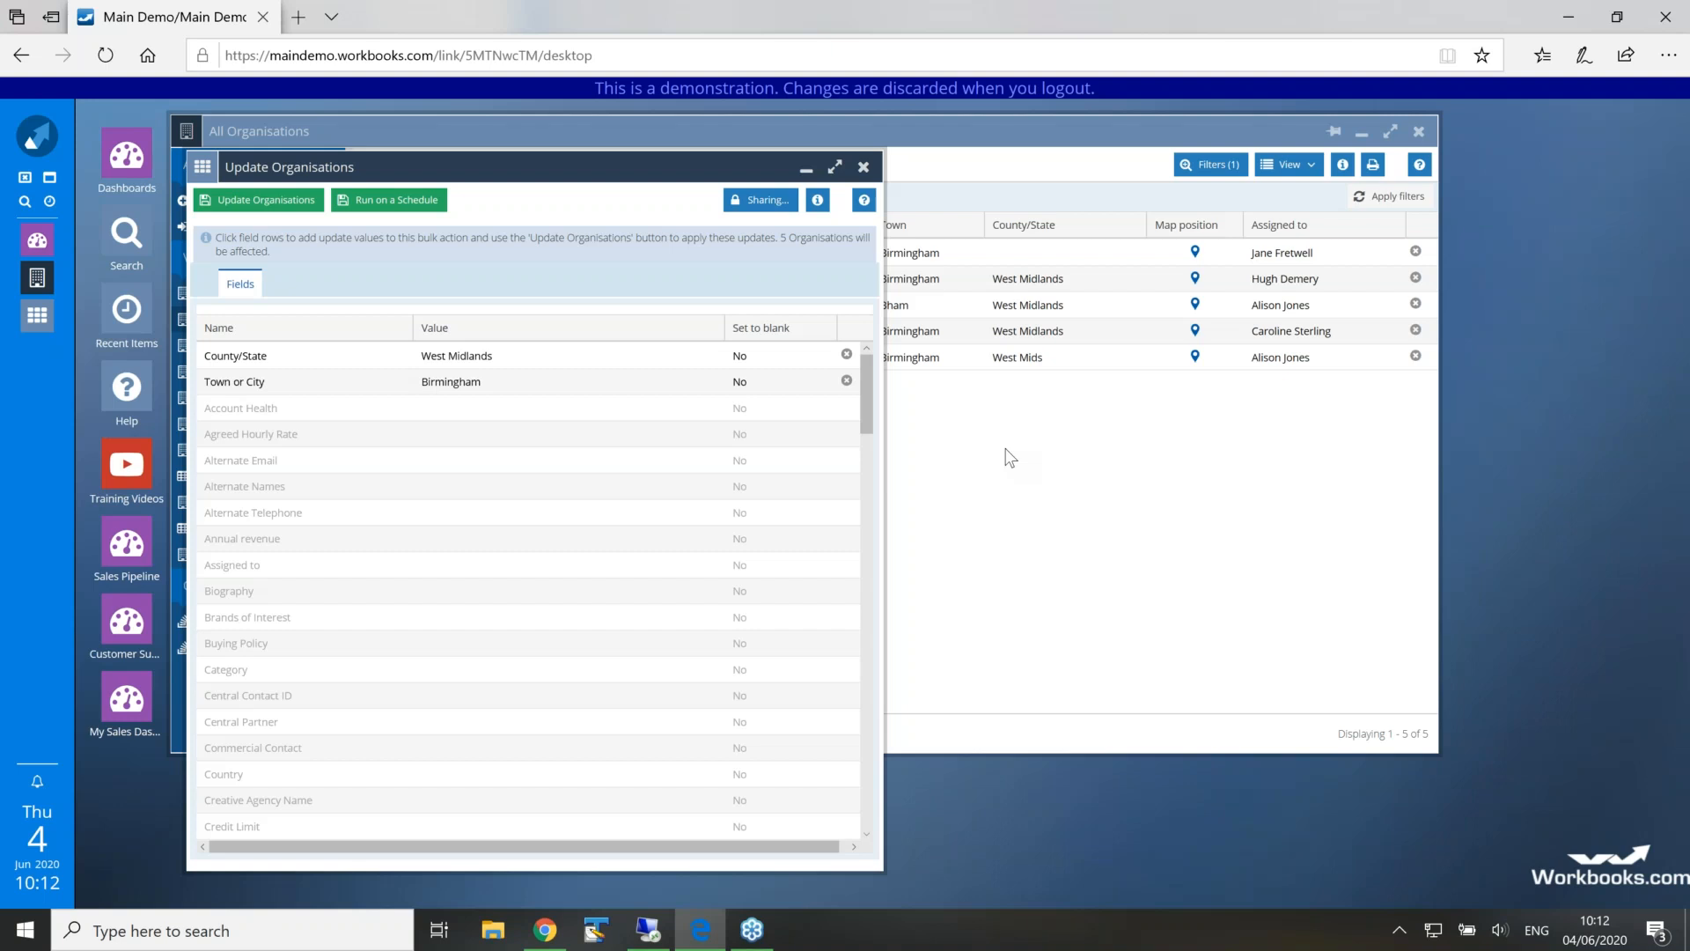
Apply the bulk update to the filtered organisations and refresh the All Organisations list
click(289, 200)
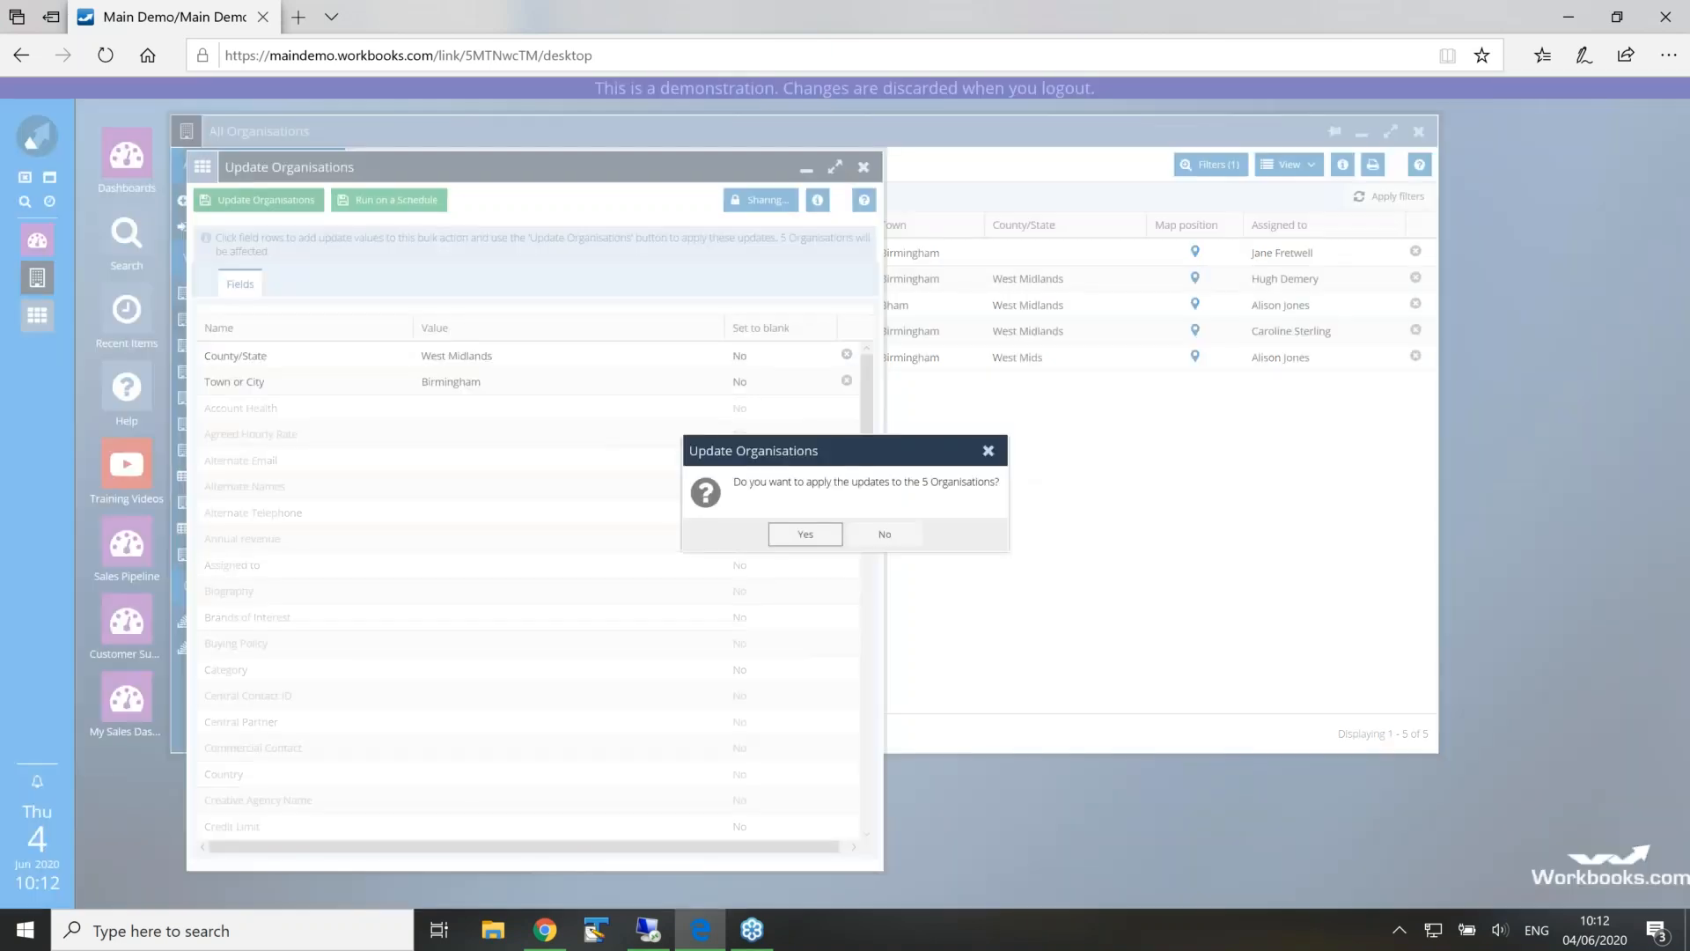
click(801, 534)
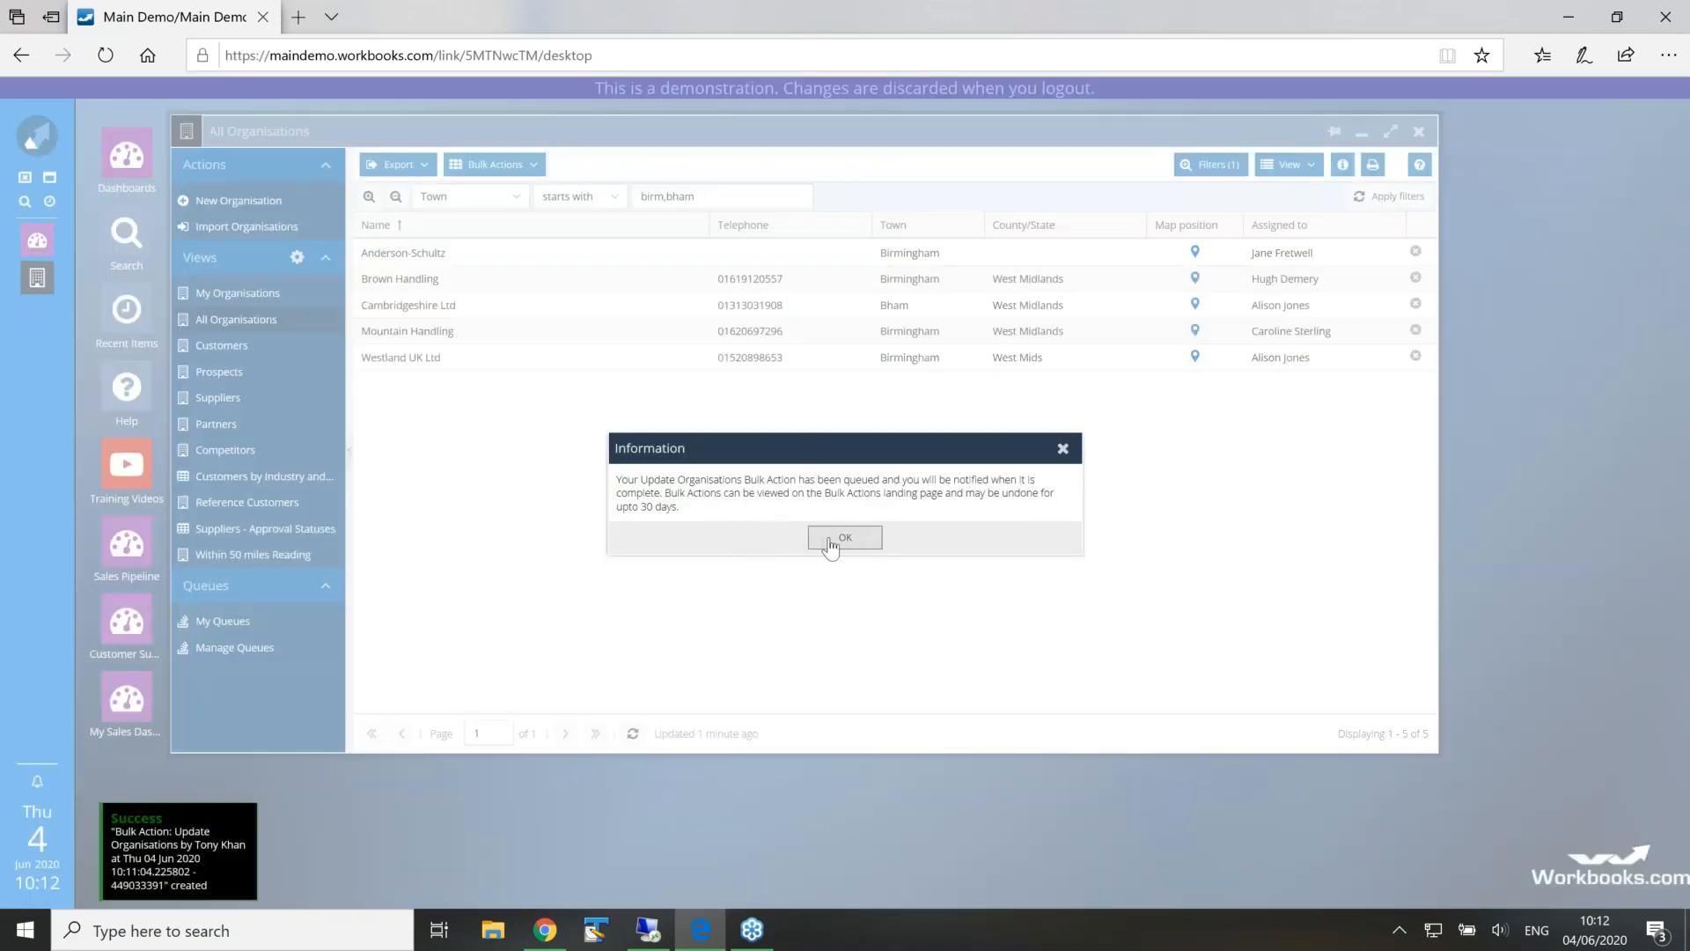
key(Return)
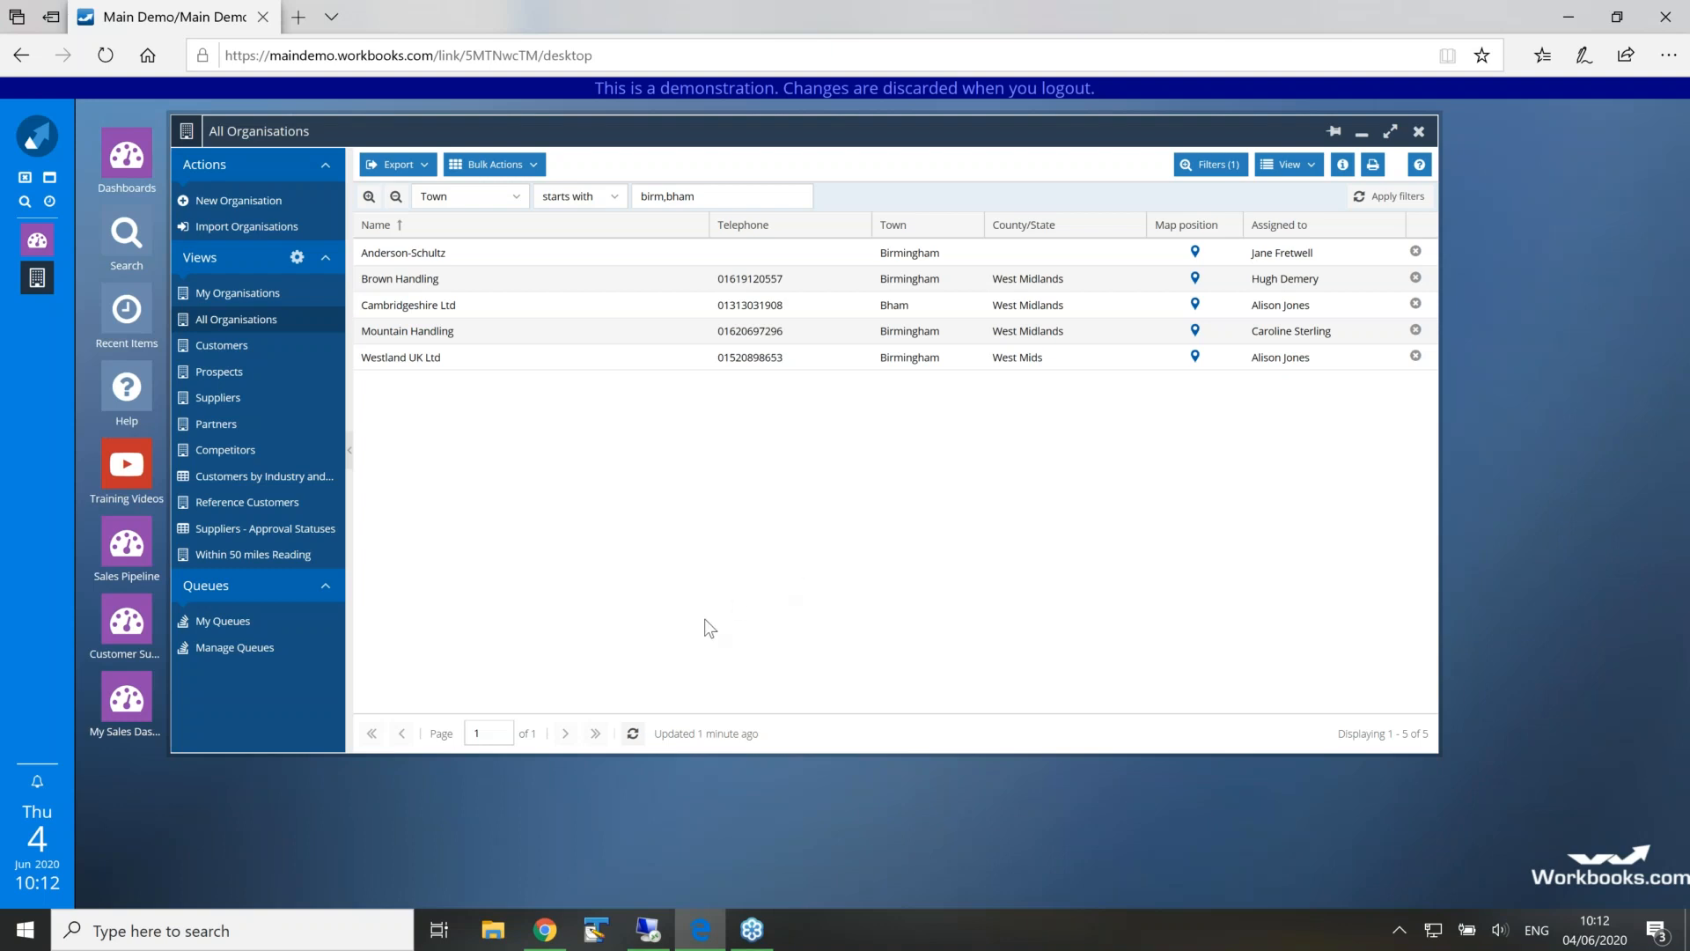
click(631, 733)
click(632, 733)
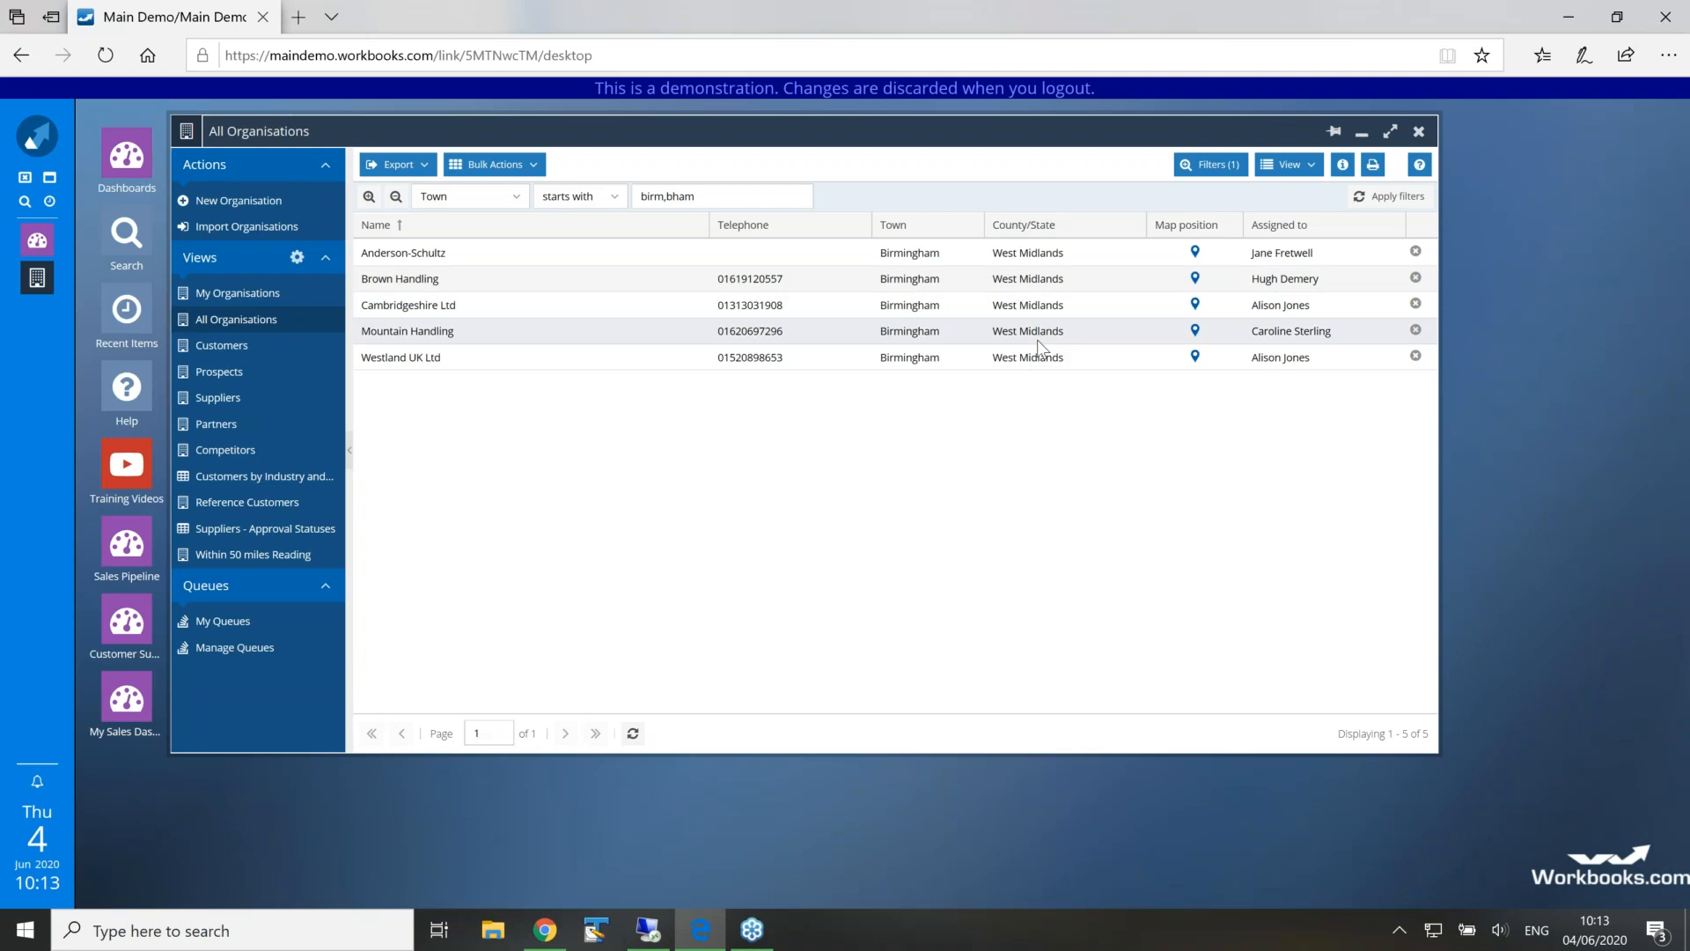
Remove the Town filter from the All Organisations list and look over the available bulk actions
click(396, 195)
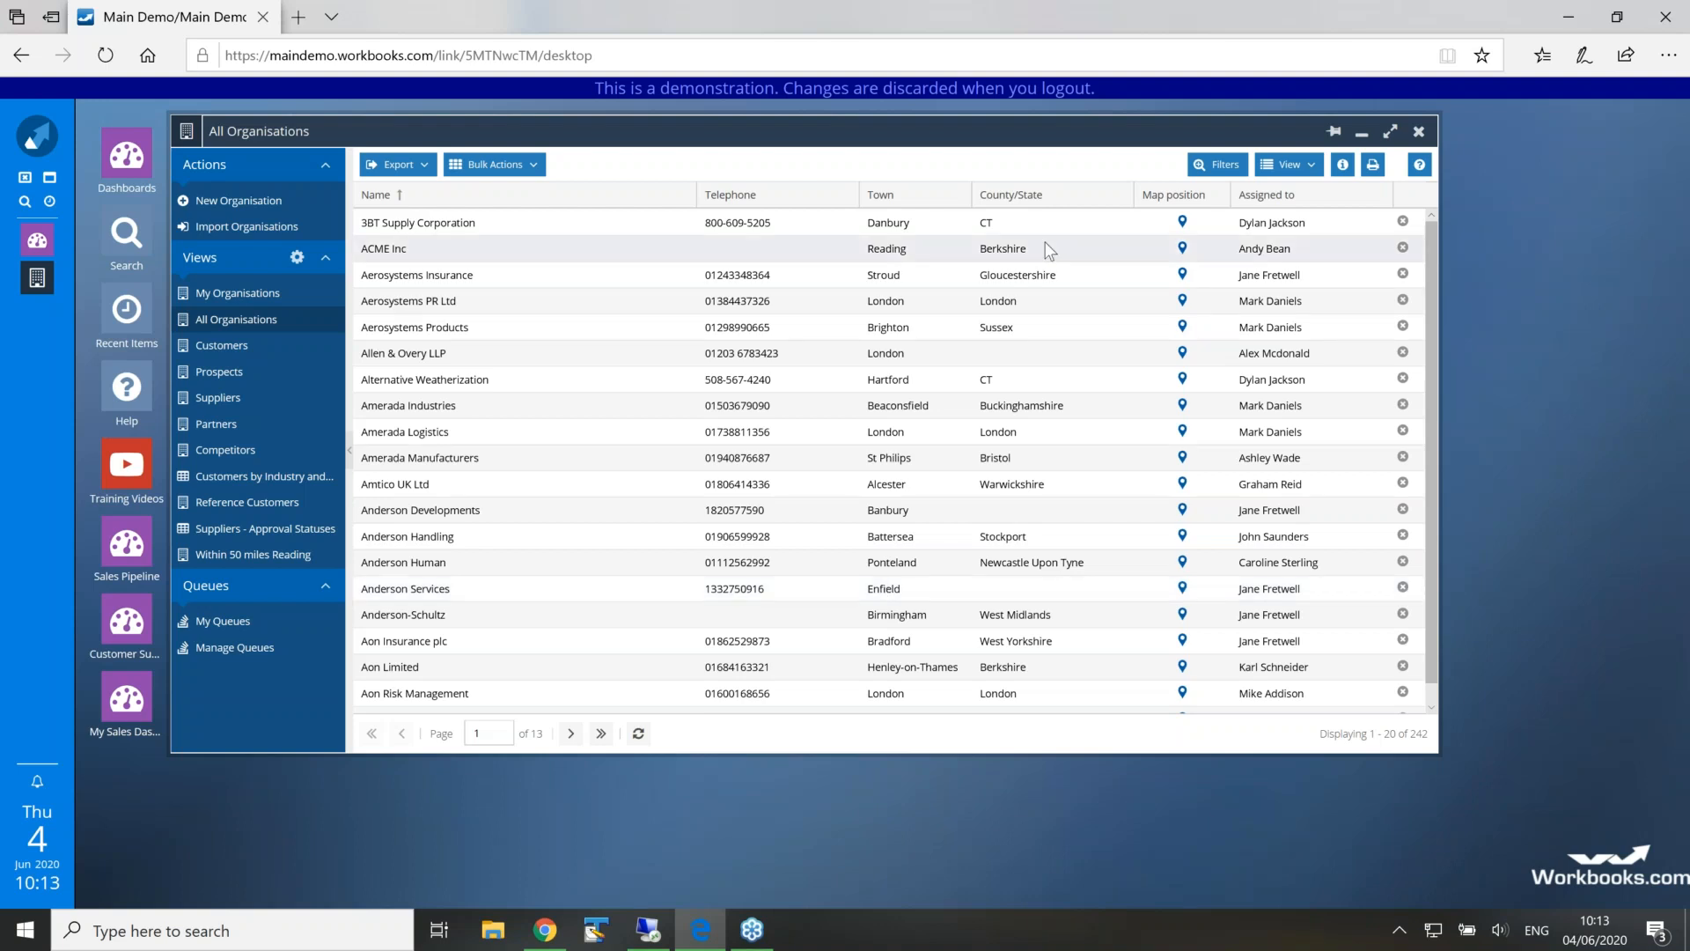
click(534, 167)
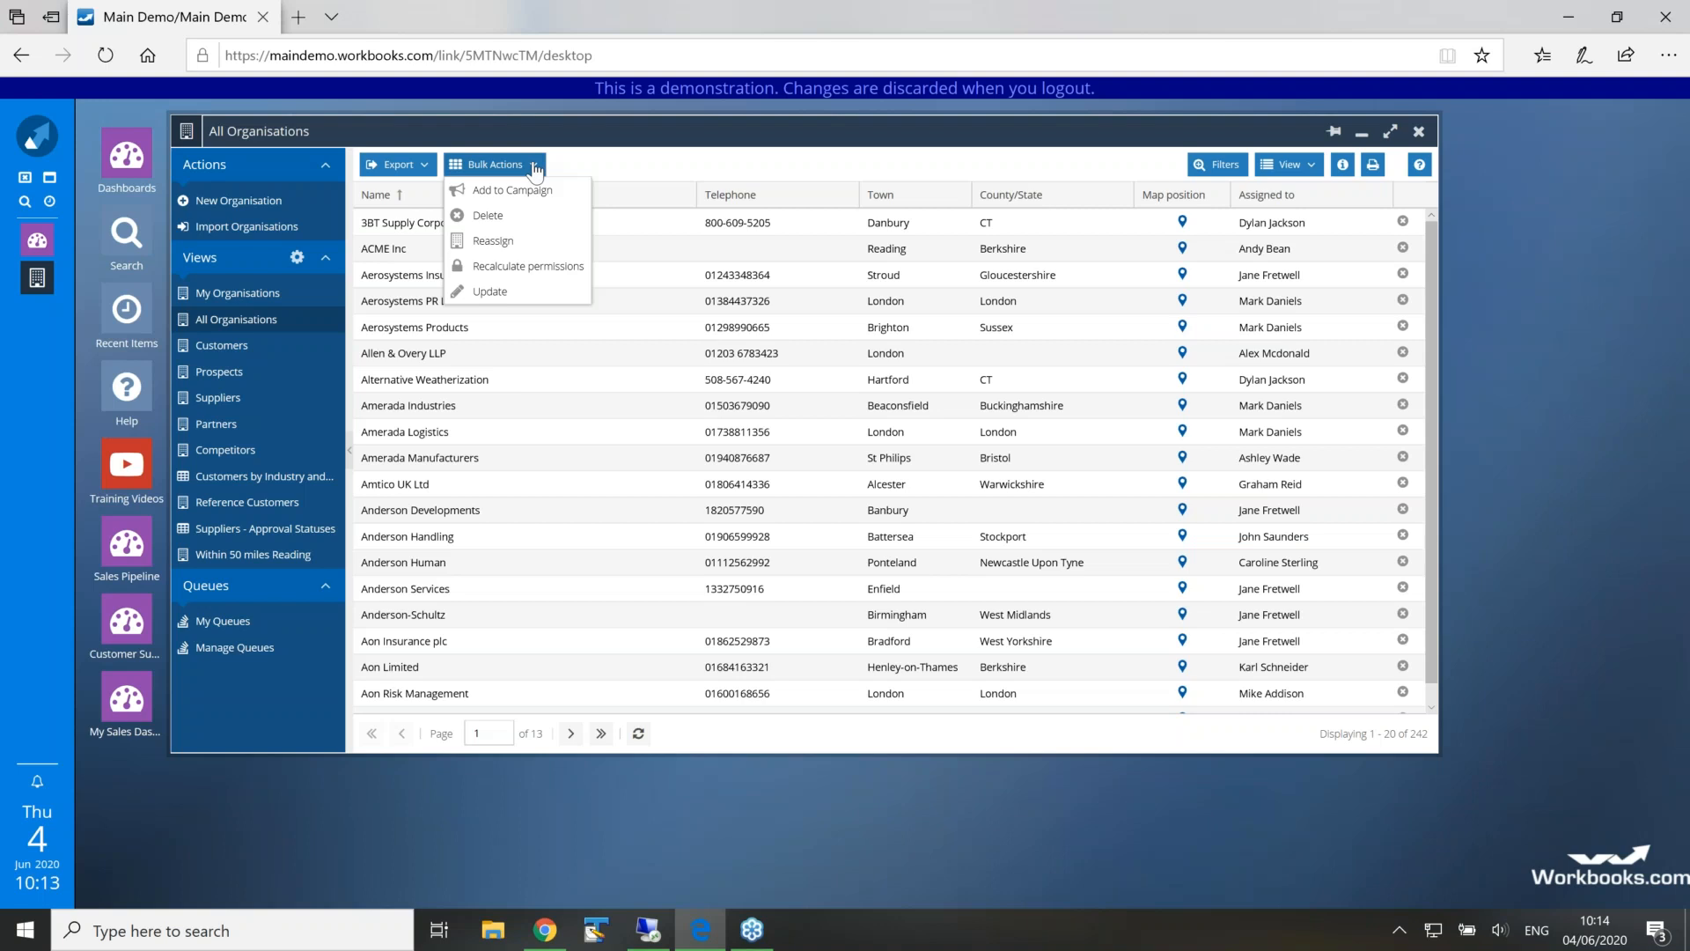
click(680, 157)
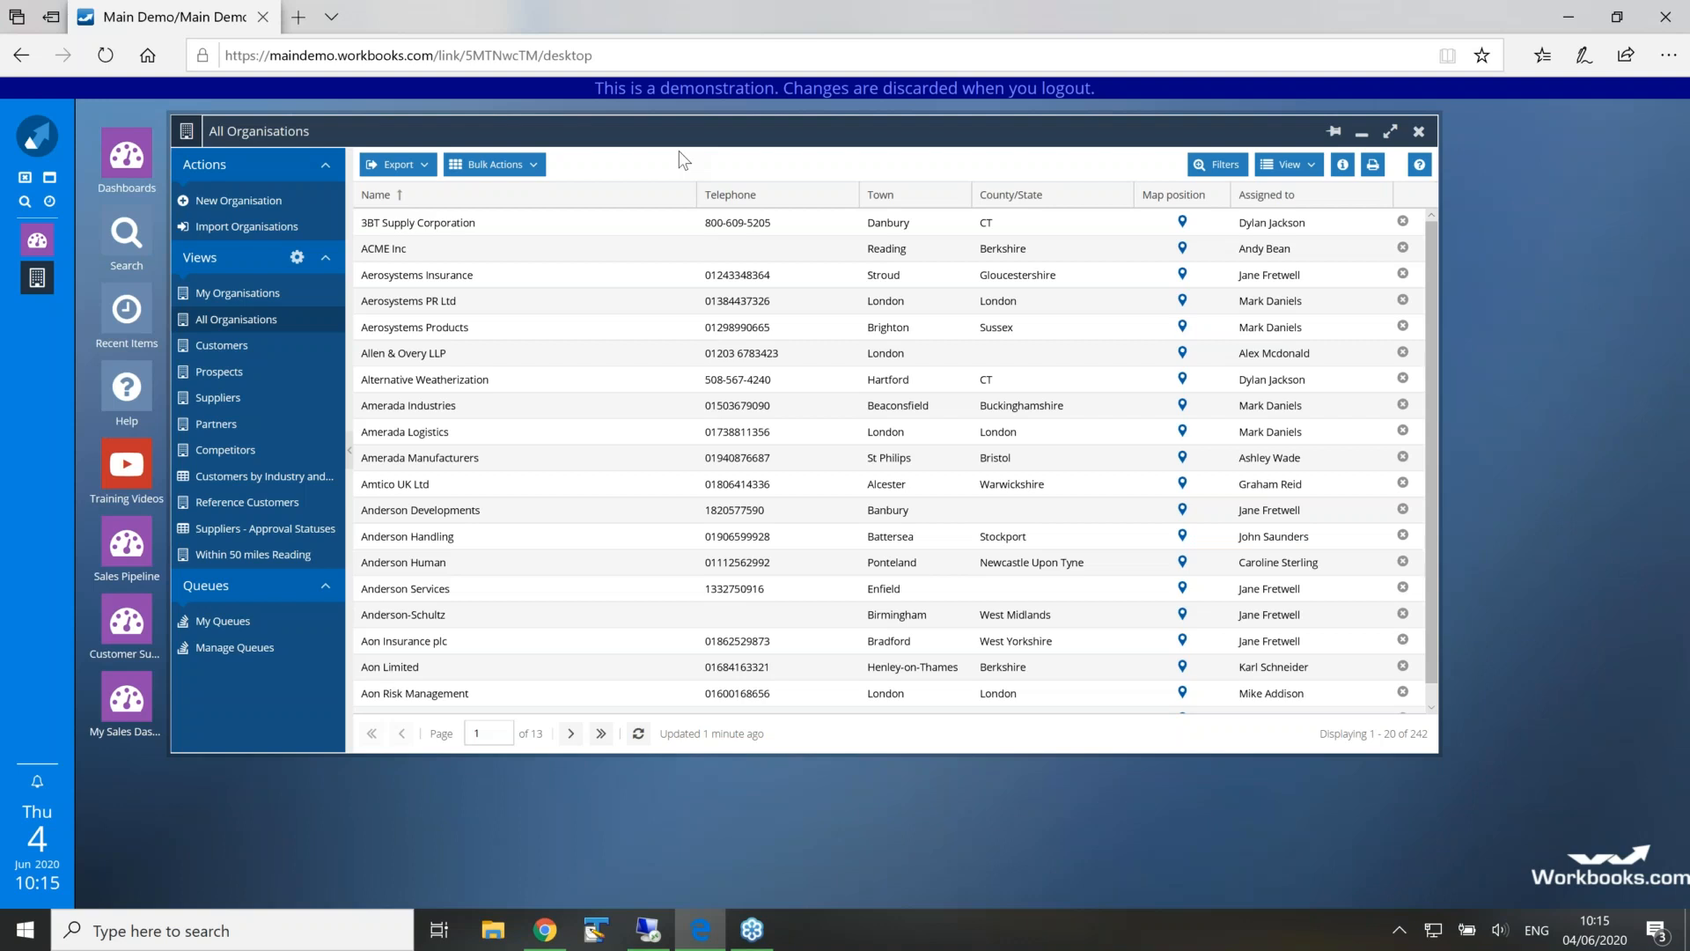
Create a new to-do and open its choices of assignee
click(37, 139)
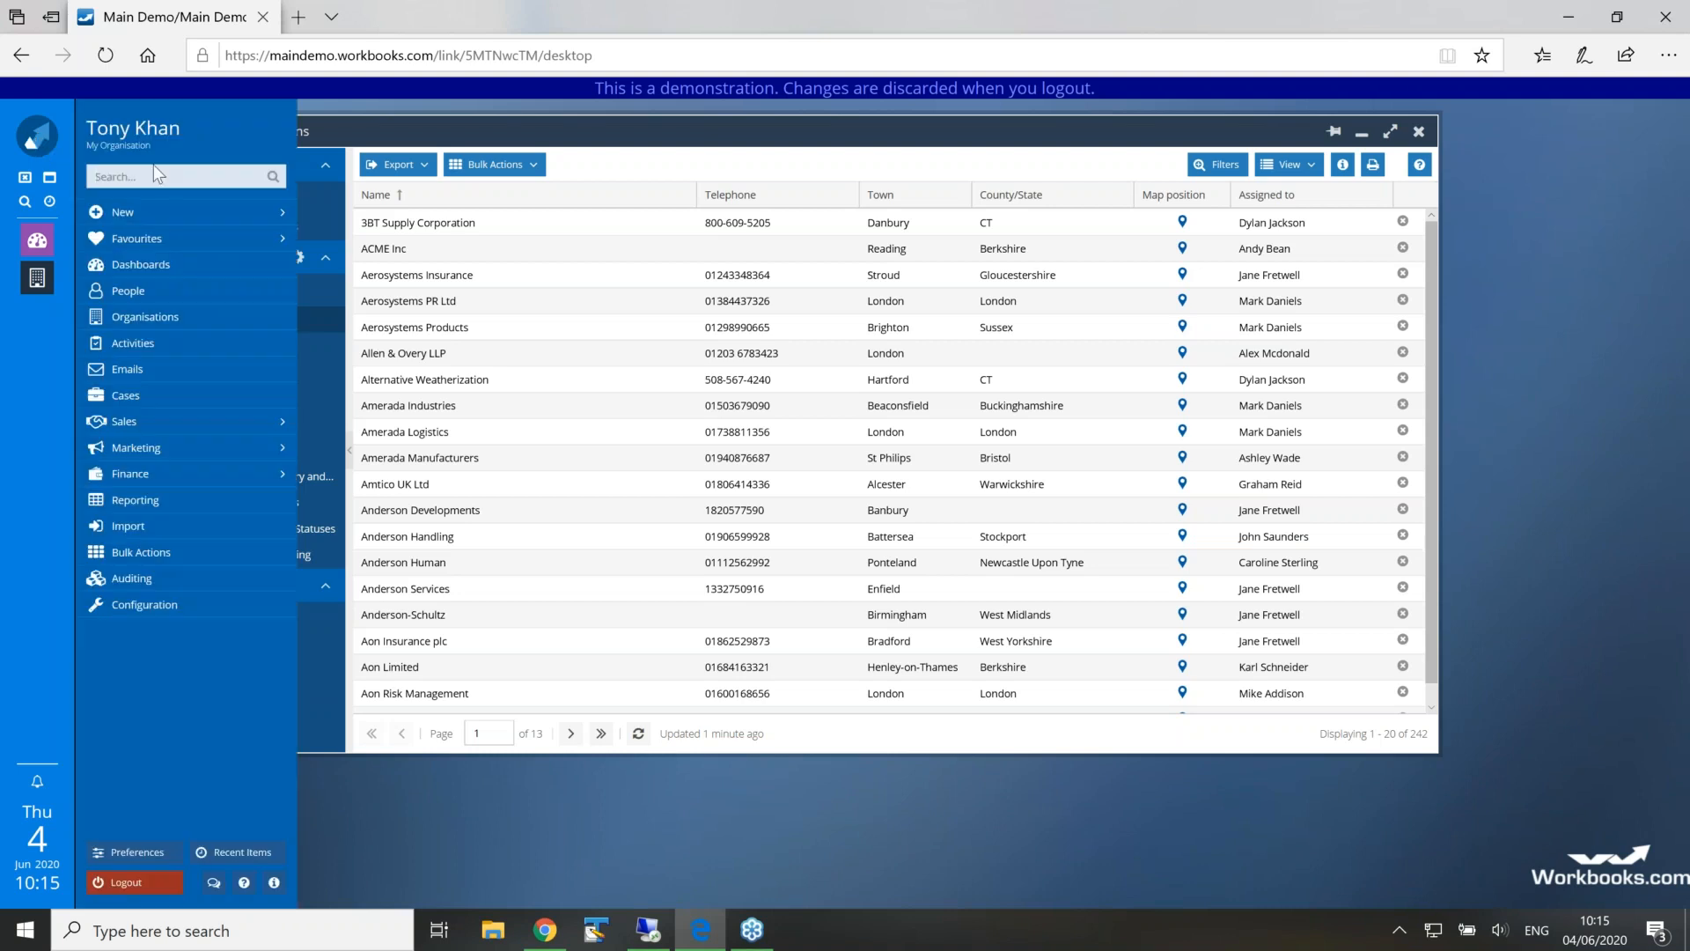
mouse_move(183, 220)
mouse_move(339, 267)
click(528, 269)
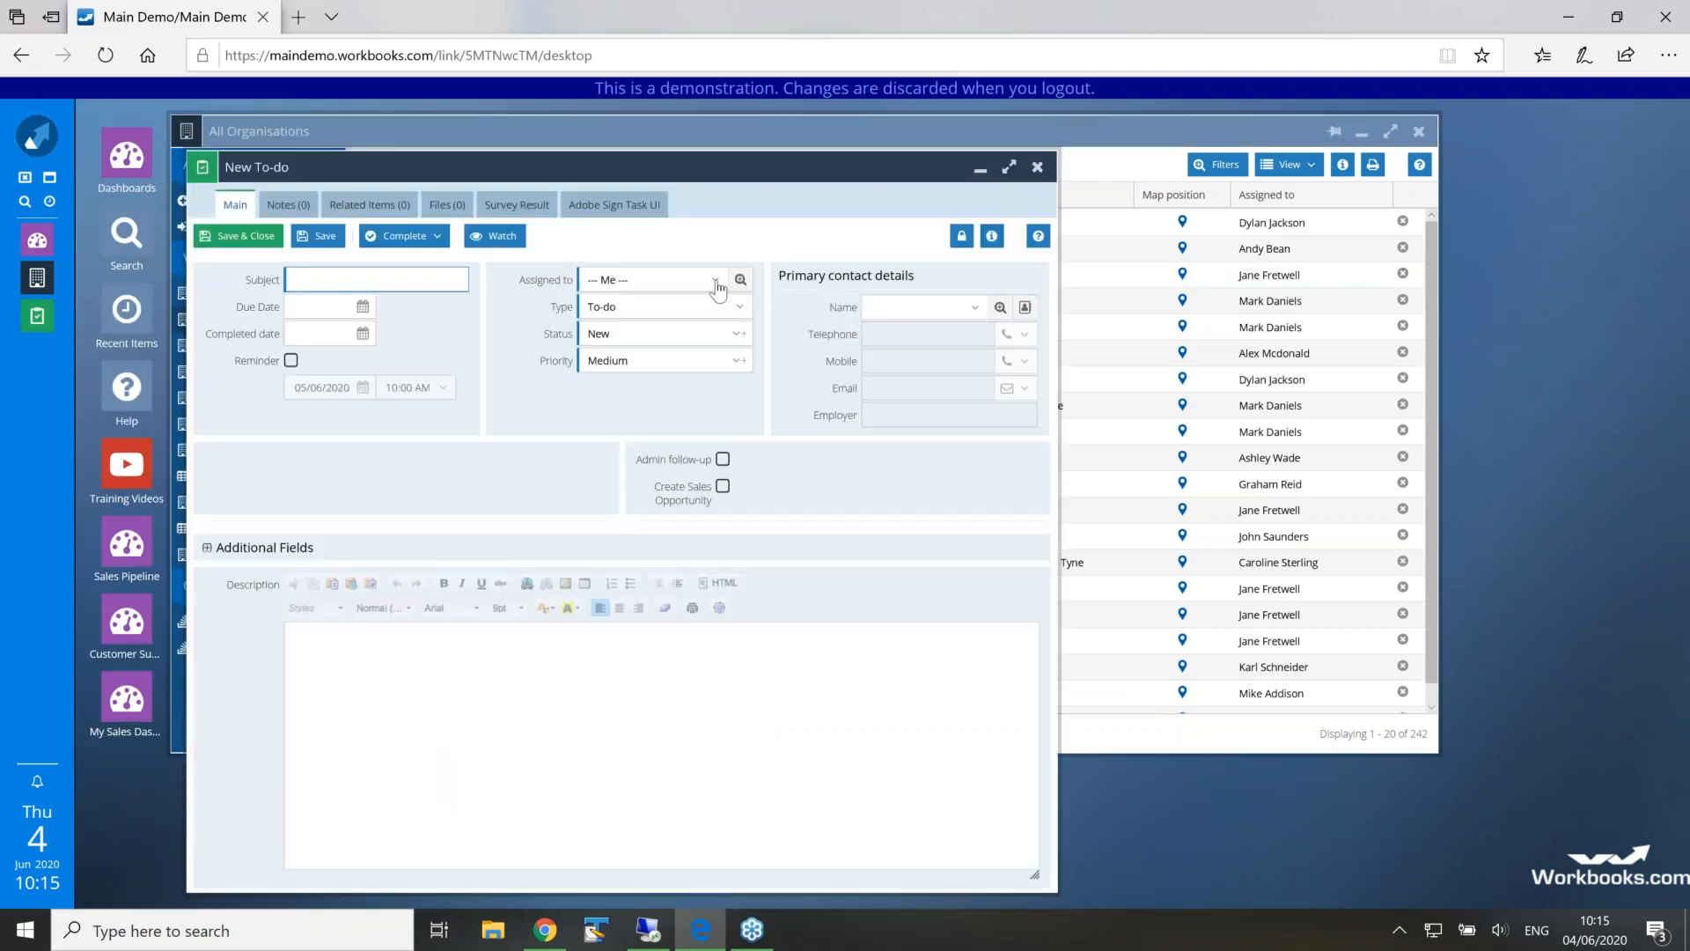
click(715, 281)
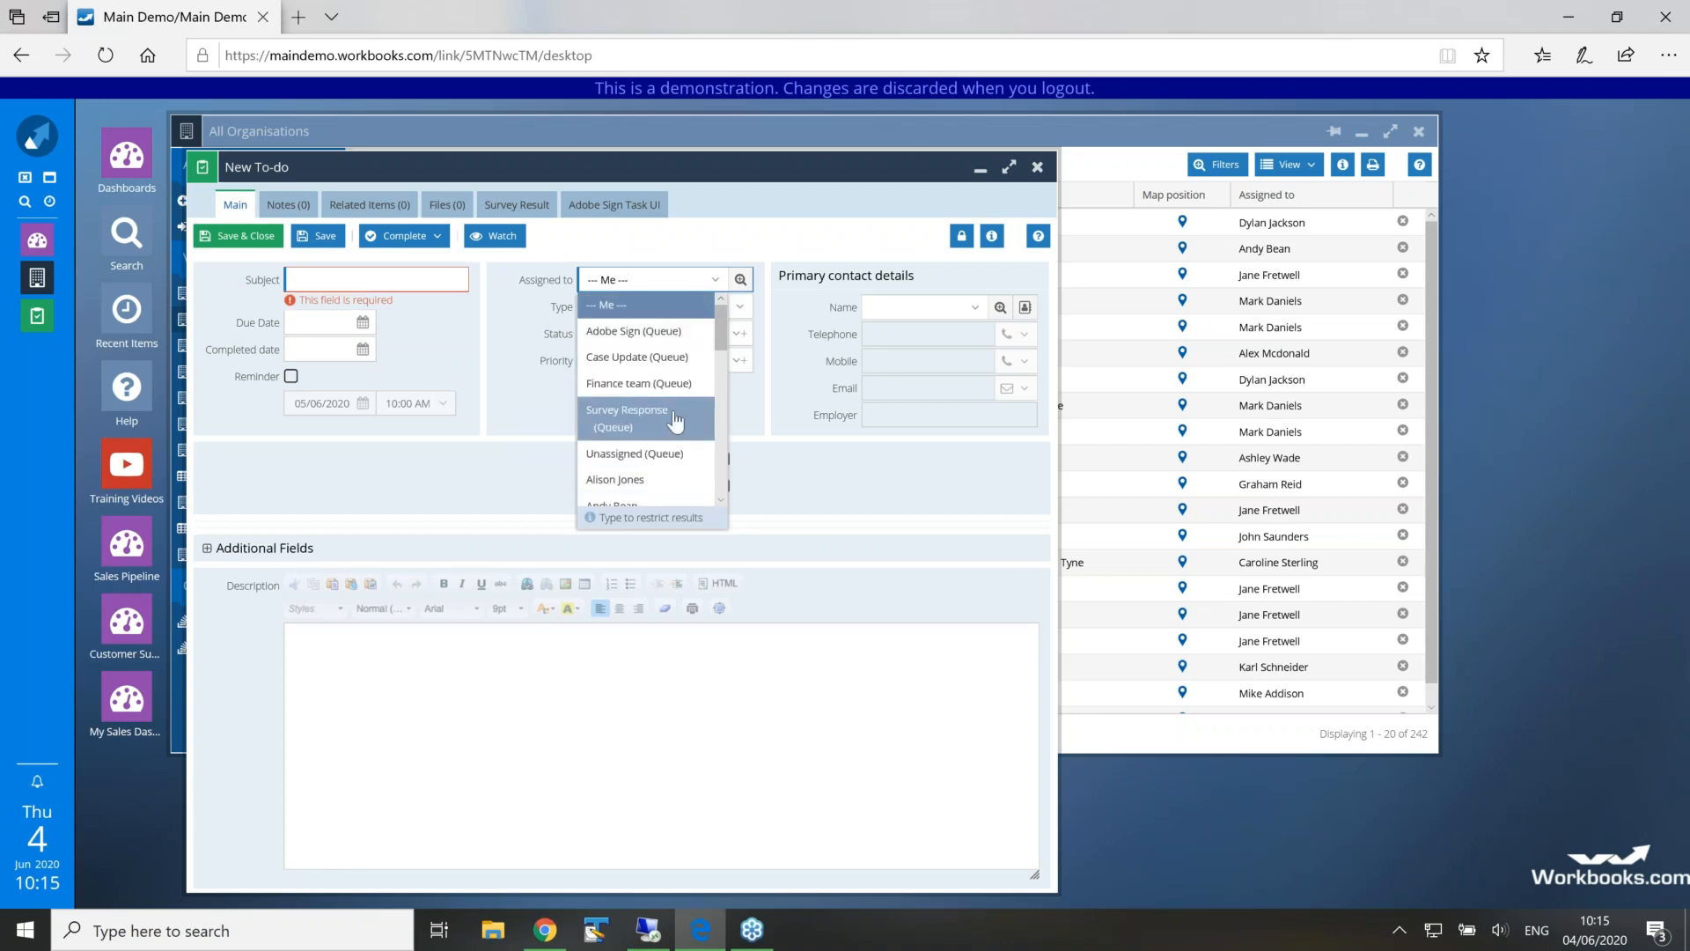